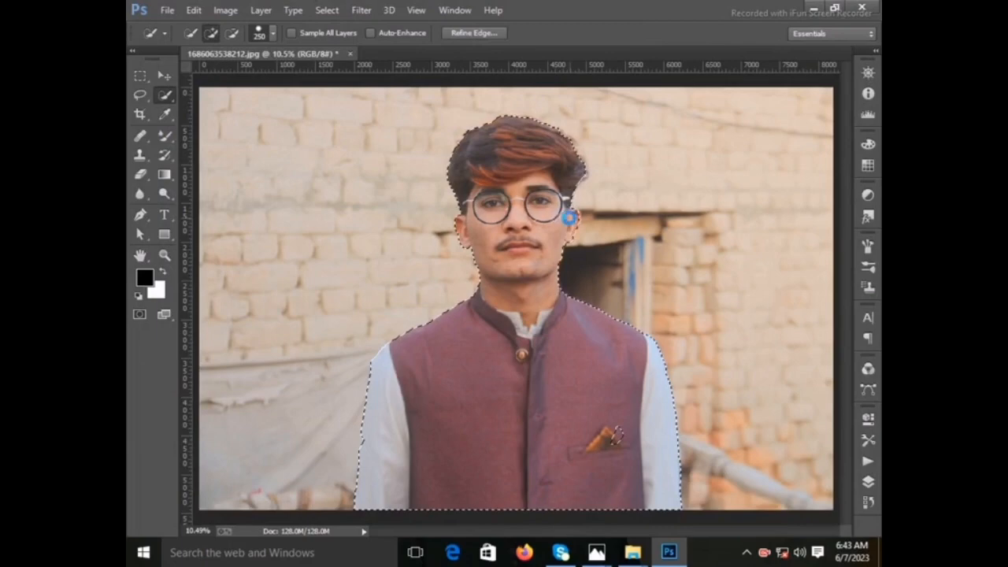
Step: Complete the quick selection at the man's ear and invert the selection to cover the background
click(468, 229)
right_click(523, 168)
click(556, 196)
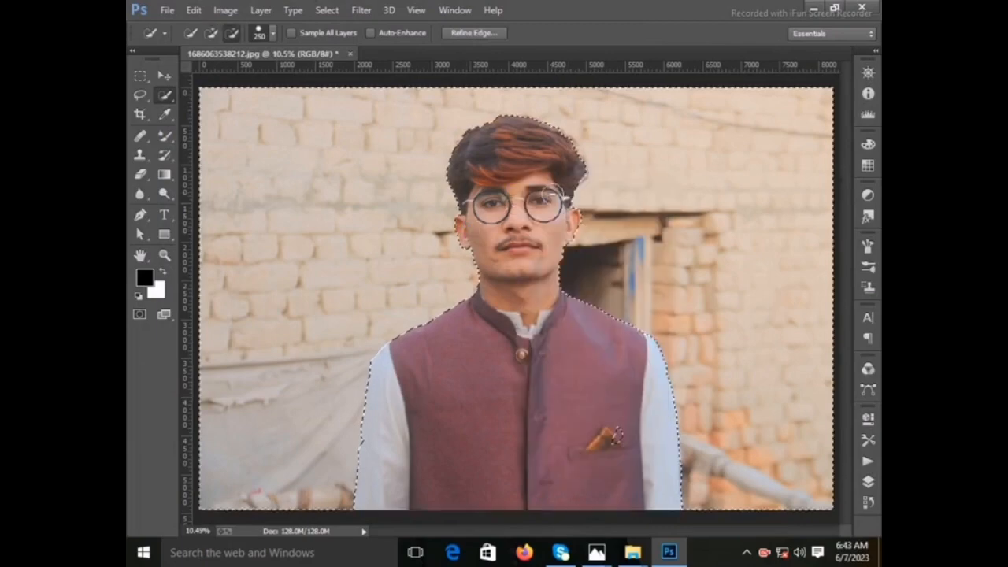
Step: Refine the selection edge along the hair and over the pocket square with a refine radius brush of size 400
right_click(346, 204)
click(398, 260)
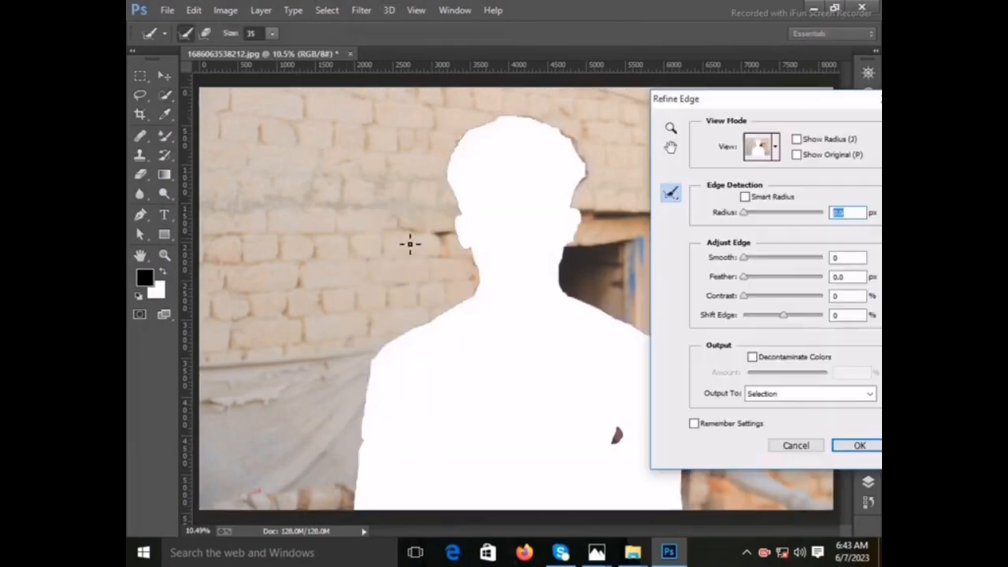
key(])
key(])
key(])
key(])
key(])
key(])
key(])
key(])
key(])
key(])
key(])
key(])
key(])
key(])
key(])
mouse_move(456, 156)
mouse_down()
mouse_move(549, 128)
mouse_move(577, 175)
mouse_up()
drag(617, 430, 609, 447)
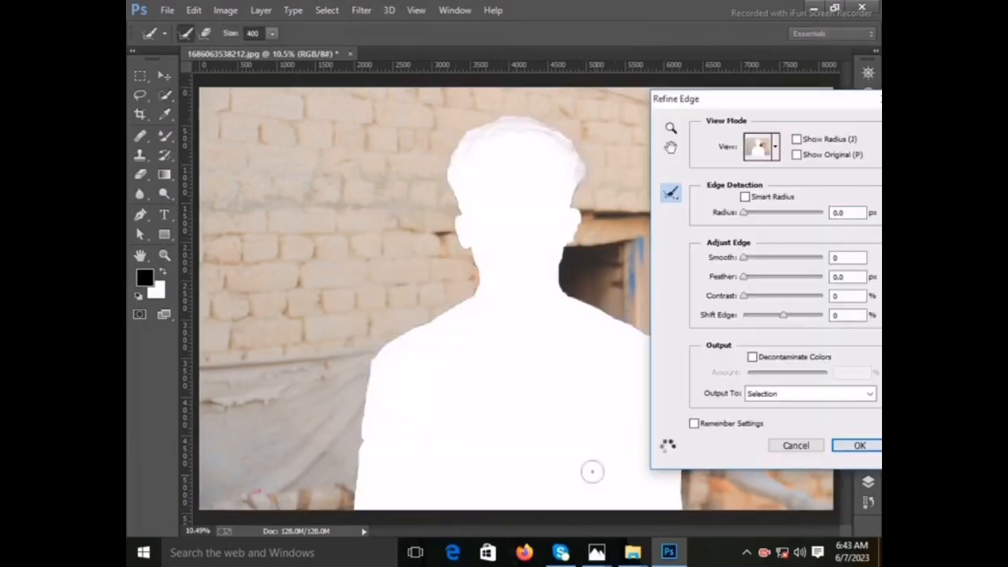
key(Return)
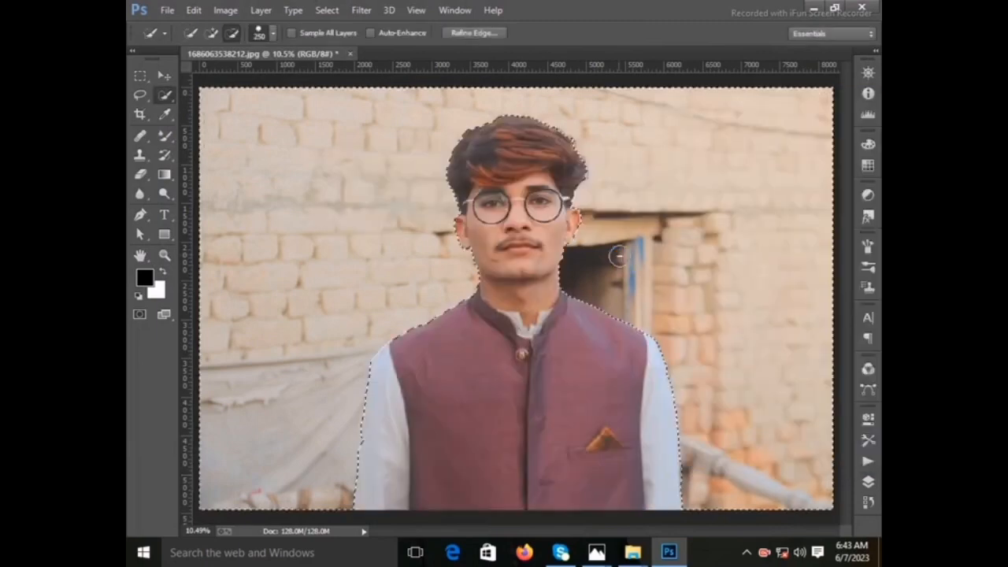
Step: Add a layer mask that hides the brick wall background and keeps only the man
click(868, 481)
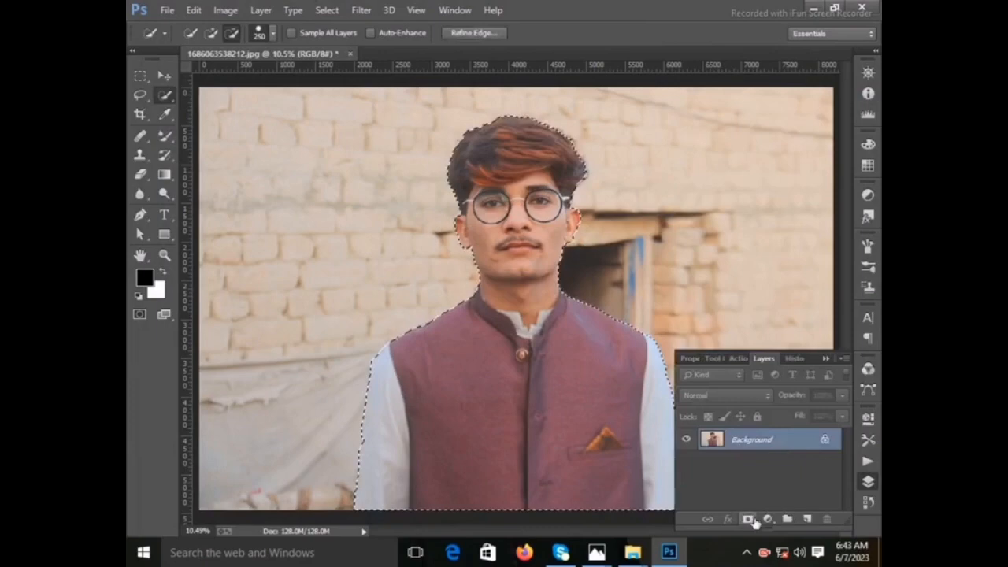
click(748, 519)
click(167, 11)
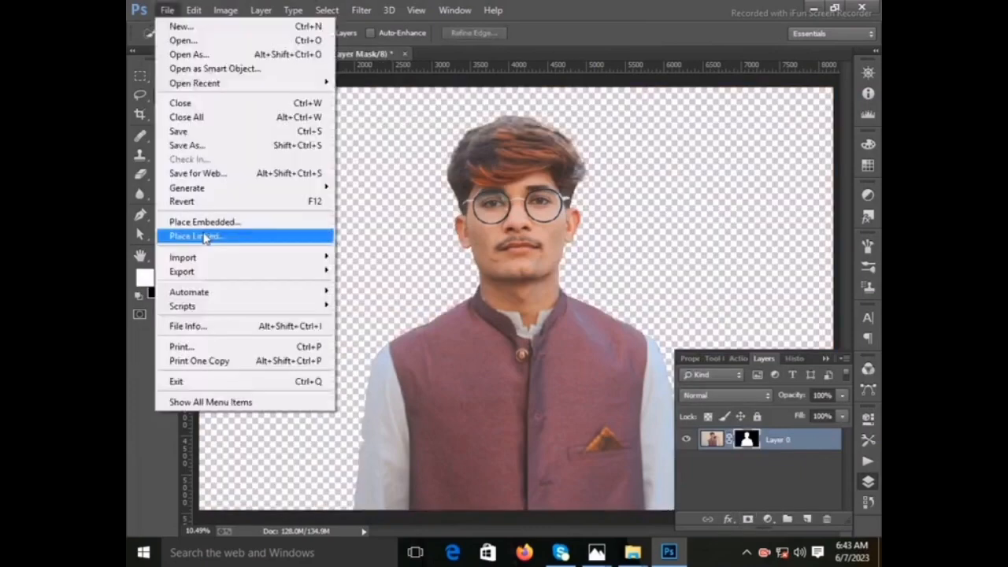
click(236, 233)
click(186, 105)
double_click(298, 228)
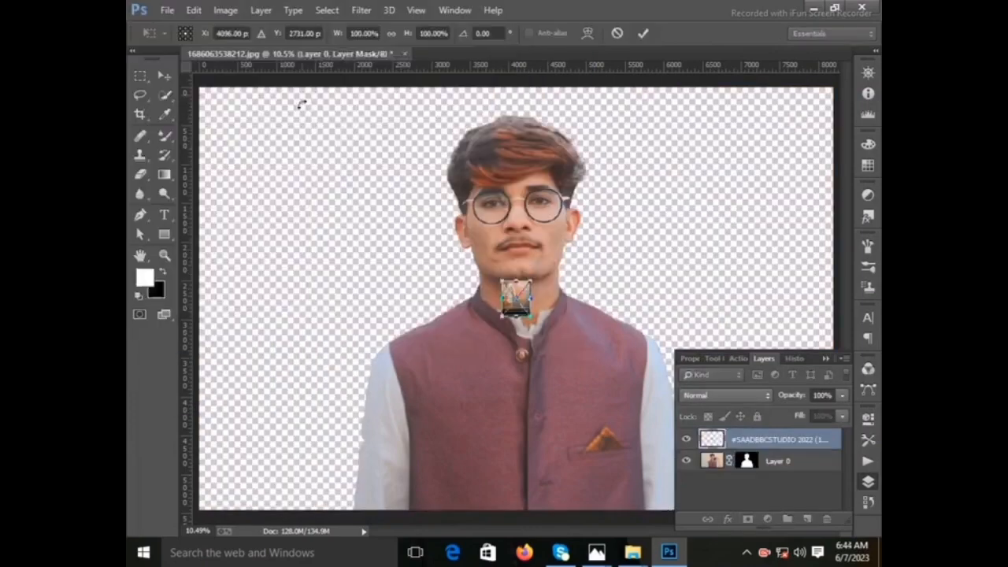
drag(344, 139, 200, 89)
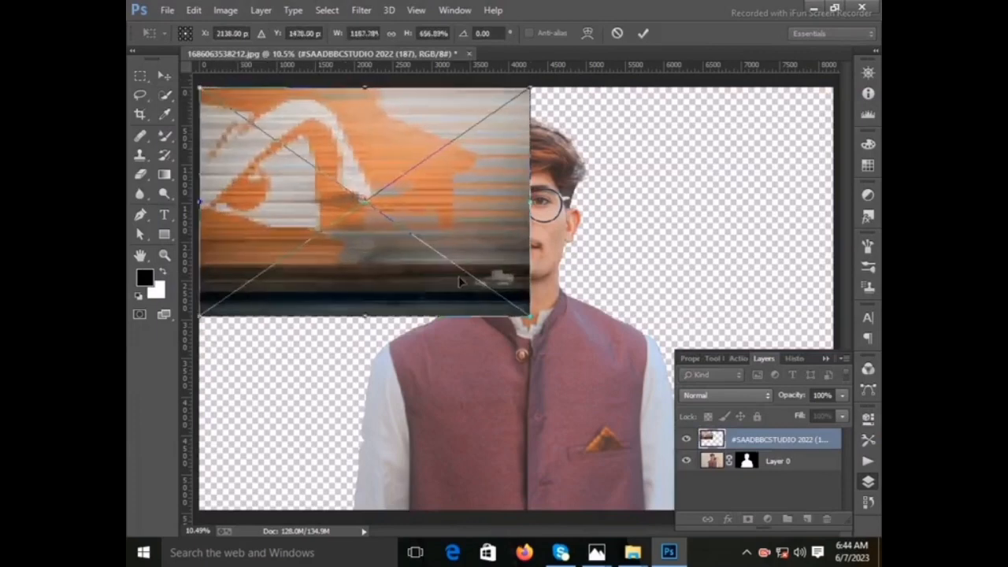
drag(532, 319, 756, 504)
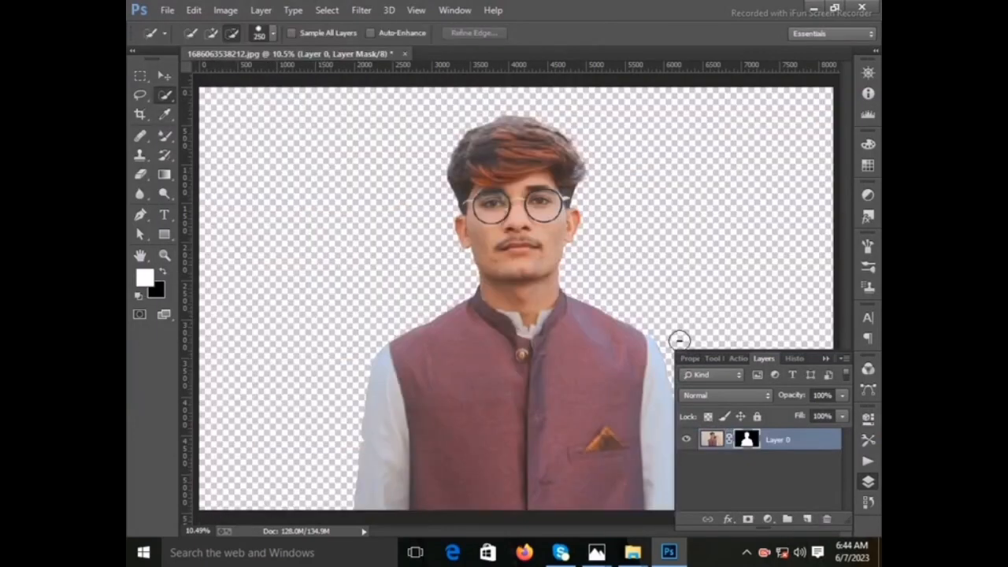
Step: Place the #SAADBBCSTUDIO 2022 (187) image embedded, stretched across the full canvas, and move its layer below the portrait layer
click(166, 10)
click(225, 218)
double_click(298, 216)
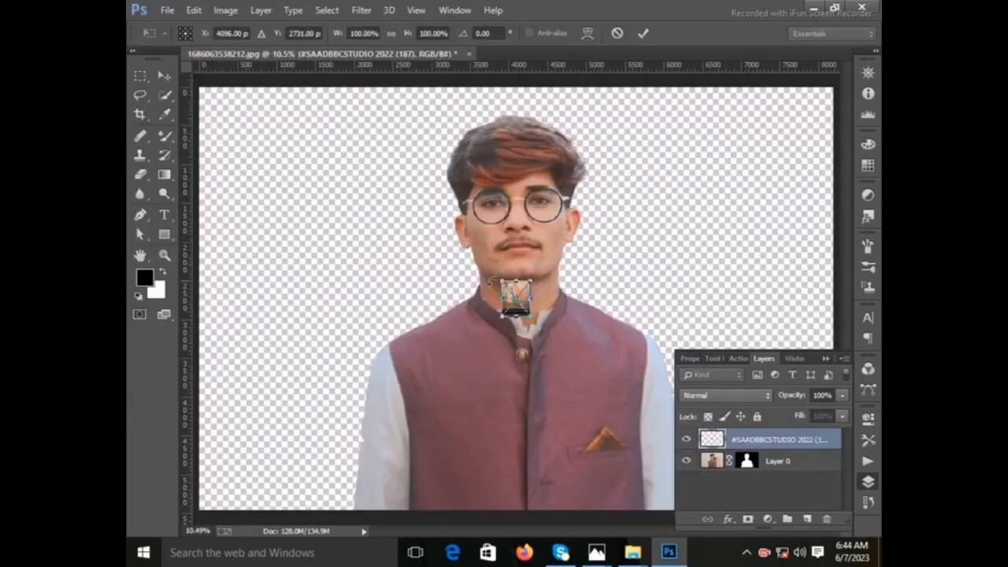
drag(493, 275, 200, 88)
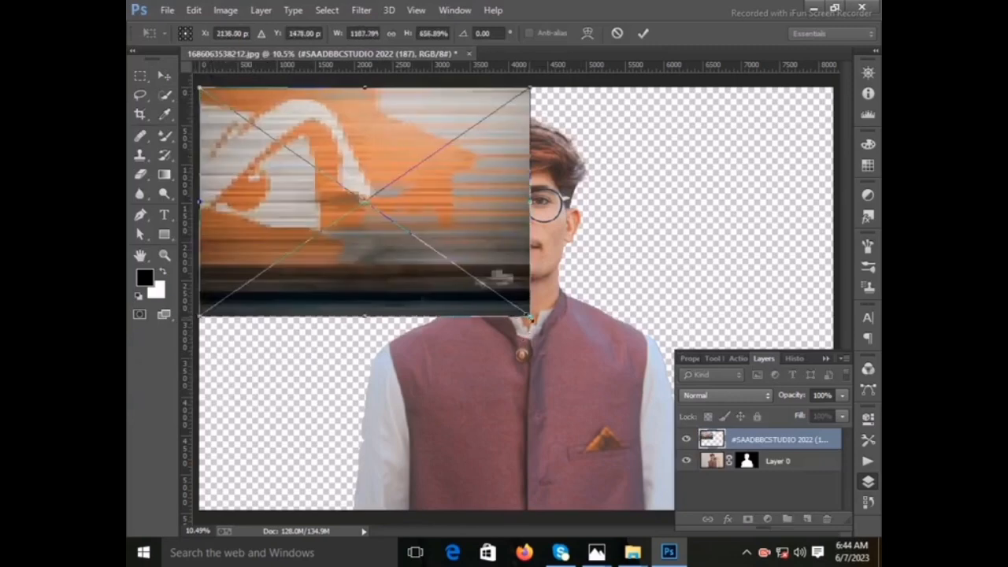
mouse_move(532, 319)
mouse_down()
mouse_move(776, 501)
mouse_move(831, 508)
mouse_up()
right_click(546, 225)
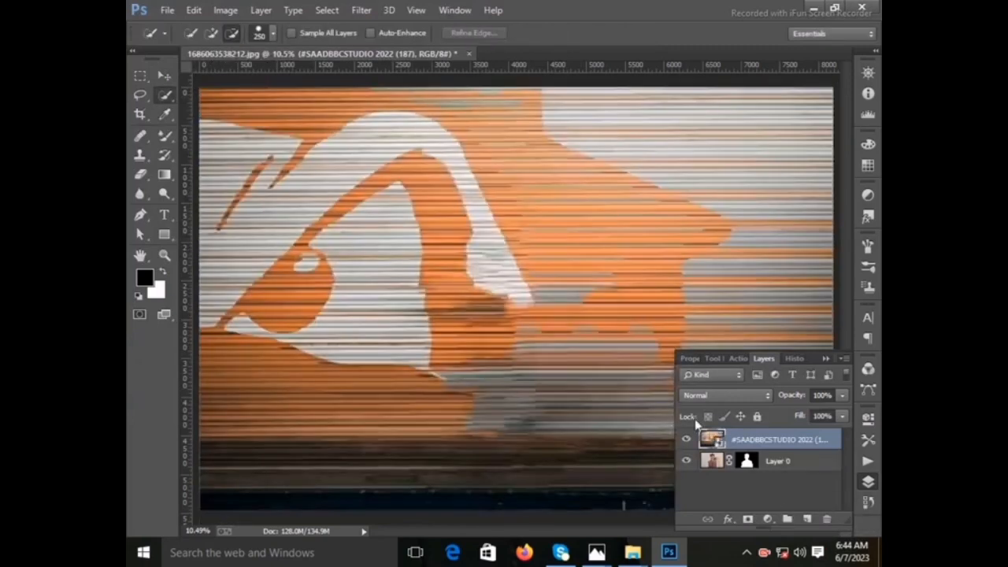
drag(710, 439, 714, 470)
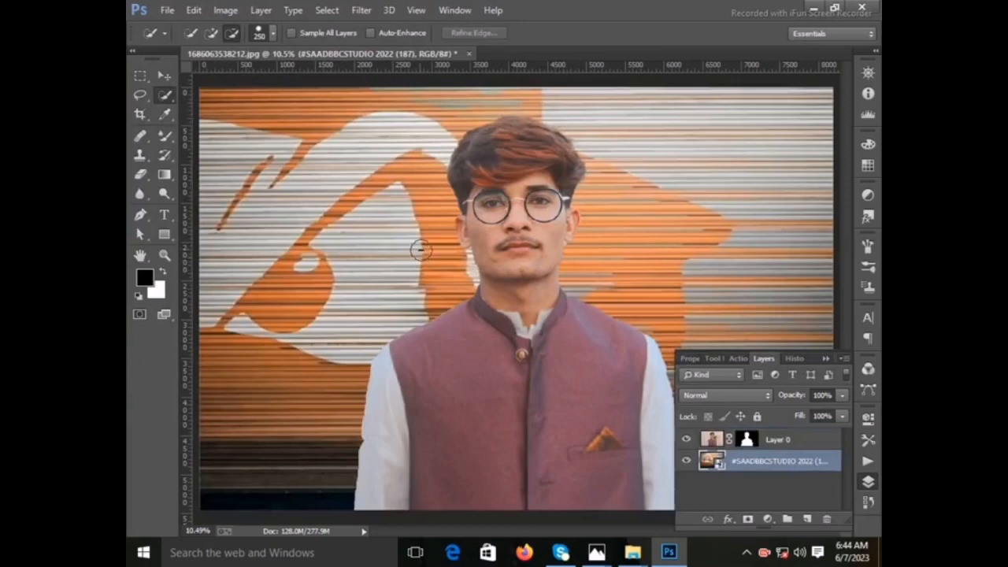
key(F7)
Step: Erase the leftover pale background below the earlobe on Layer 0 with a size 30 eraser
key(z)
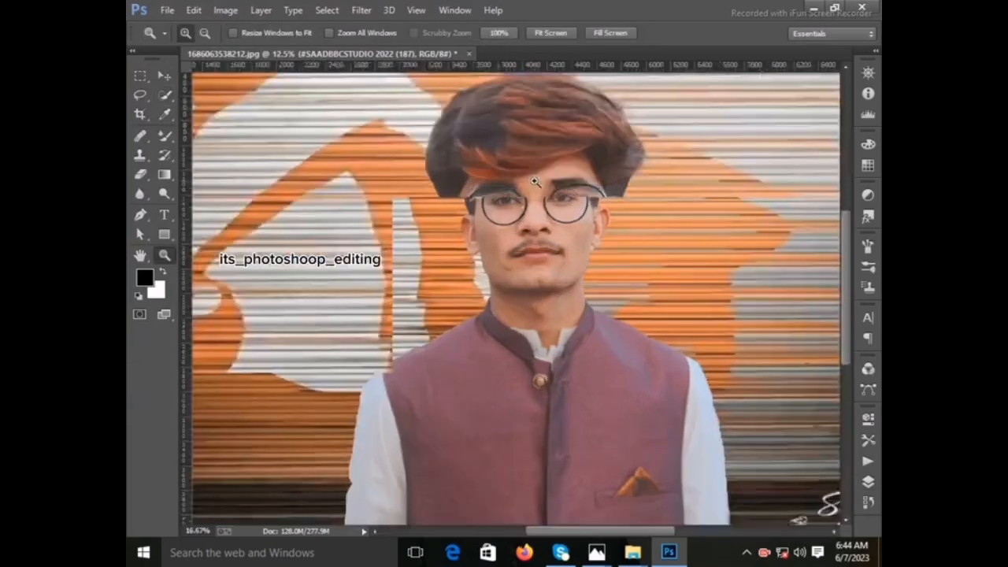
click(537, 236)
click(538, 243)
click(659, 236)
click(659, 237)
click(659, 236)
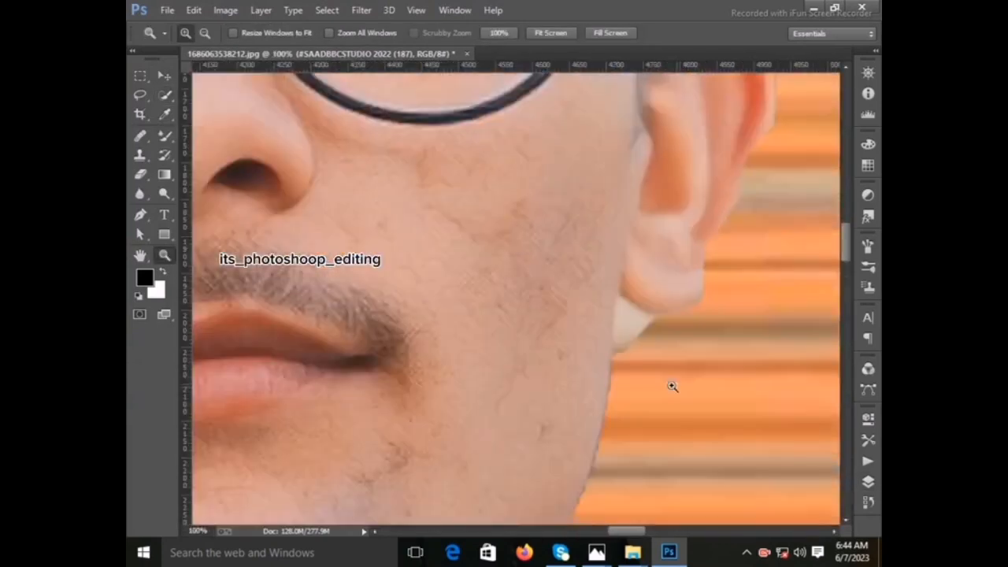
click(867, 482)
click(776, 439)
key(e)
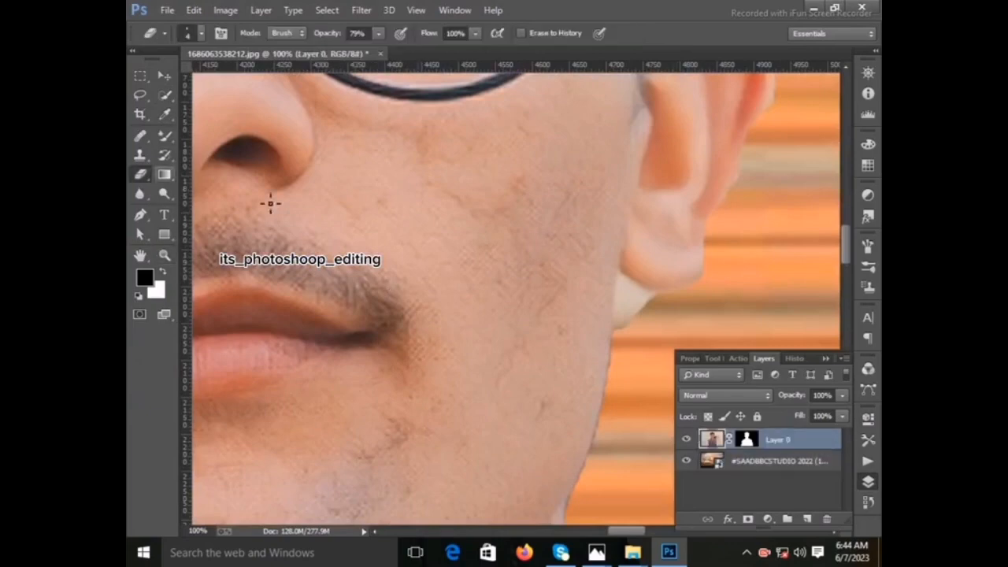
scroll(553, 245, down, 2)
key(bracketright)
key(bracketright)
key(bracketright)
key(bracketright)
key(bracketright)
key(bracketright)
key(bracketright)
key(bracketright)
scroll(654, 188, up, 1)
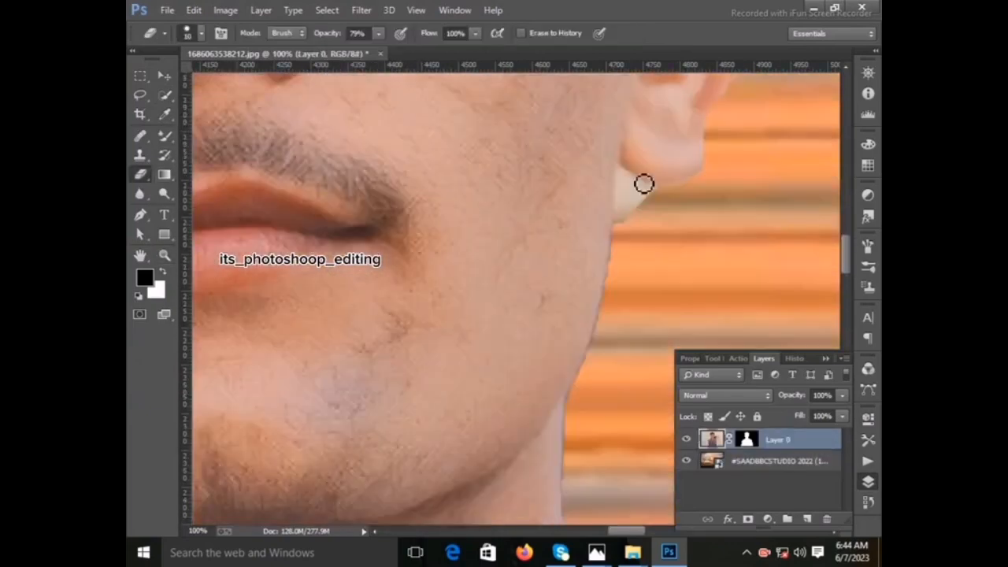
mouse_move(656, 201)
mouse_down()
mouse_move(633, 217)
mouse_move(626, 199)
mouse_move(647, 241)
mouse_move(630, 228)
mouse_move(627, 255)
mouse_up()
scroll(657, 234, up, 1)
Step: Erase the remaining fringe along the jaw and neck edge with a size 20 eraser
key(bracketleft)
scroll(631, 269, down, 4)
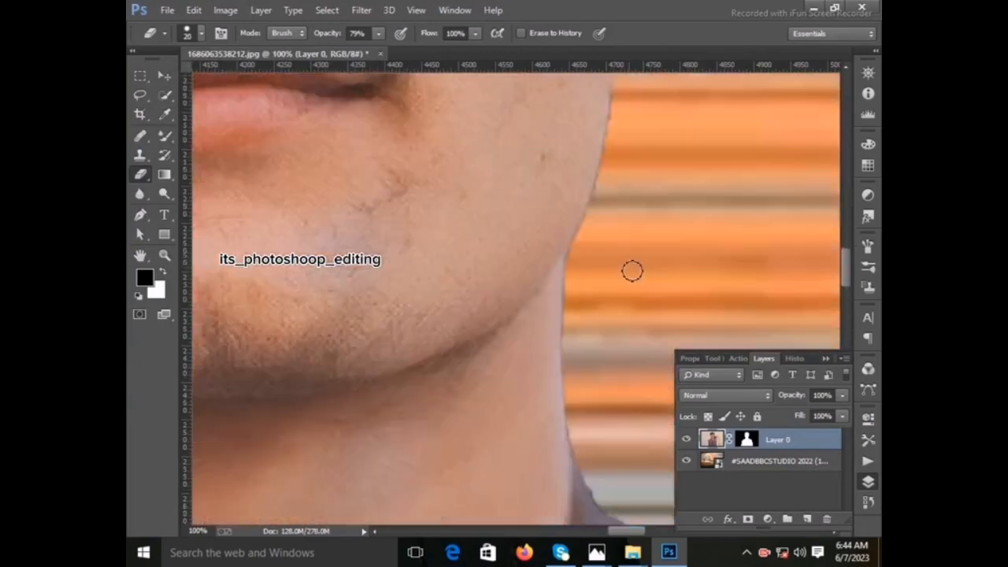
scroll(602, 173, up, 1)
mouse_move(591, 126)
mouse_down()
mouse_move(587, 134)
mouse_move(591, 111)
mouse_move(586, 140)
mouse_up()
scroll(612, 123, up, 1)
scroll(617, 207, down, 4)
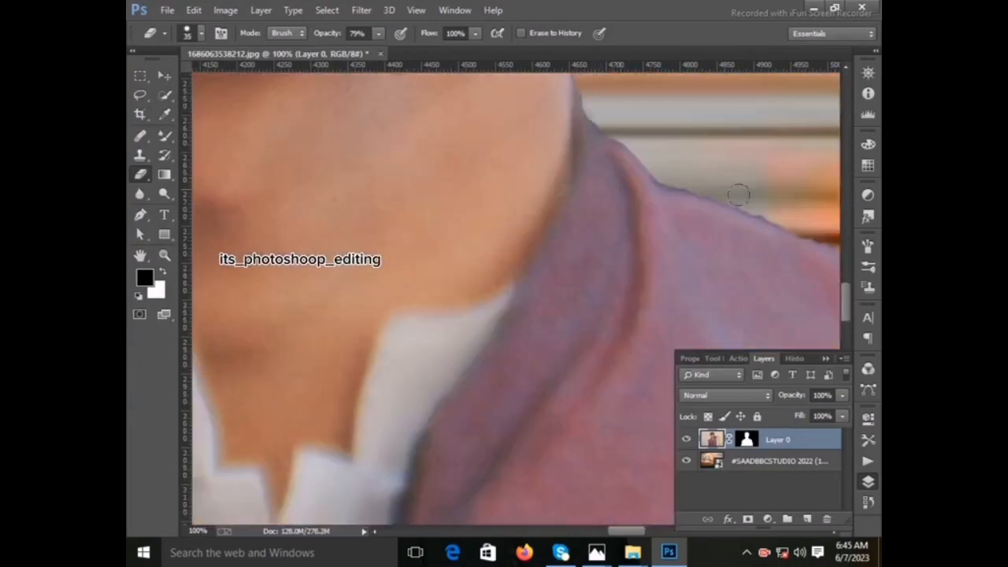
right_click(765, 201)
click(642, 214)
scroll(642, 214, down, 1)
click(867, 502)
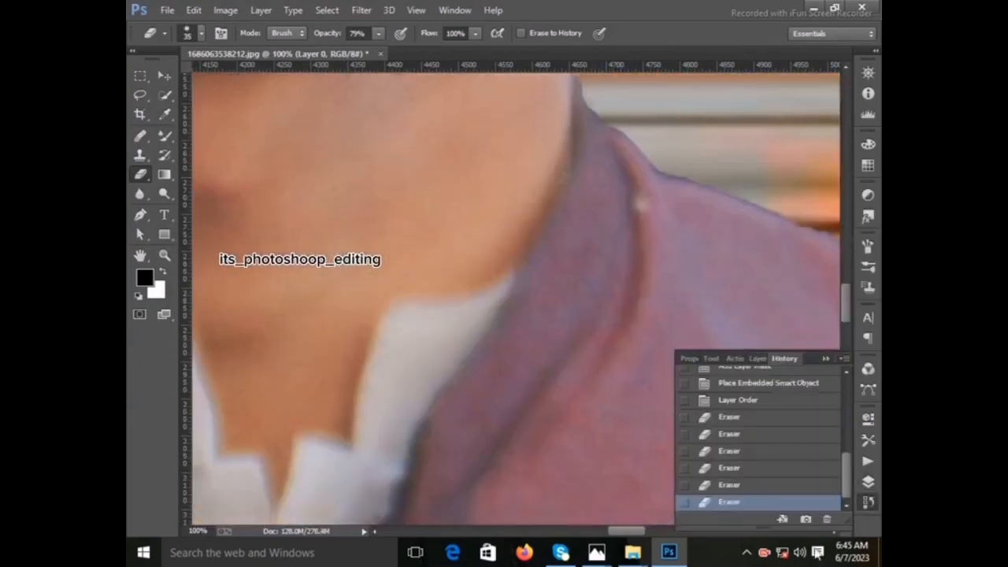
click(824, 519)
click(474, 218)
Step: Examine the cutout edges around the shoulders, hair and sleeve against the new background
scroll(475, 228, down, 1)
click(164, 255)
right_click(297, 221)
click(331, 228)
click(344, 339)
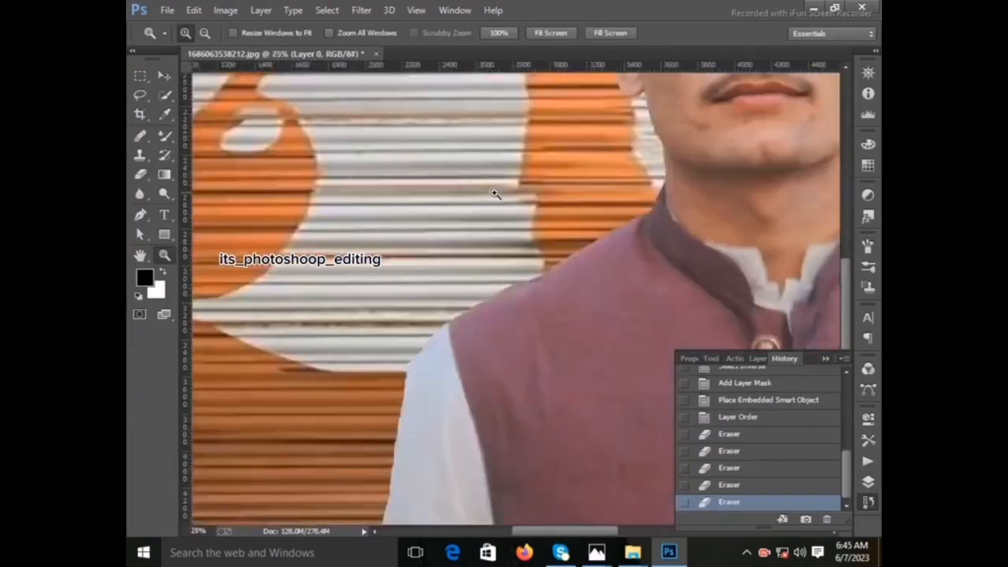
scroll(504, 192, up, 4)
scroll(558, 149, up, 6)
click(585, 234)
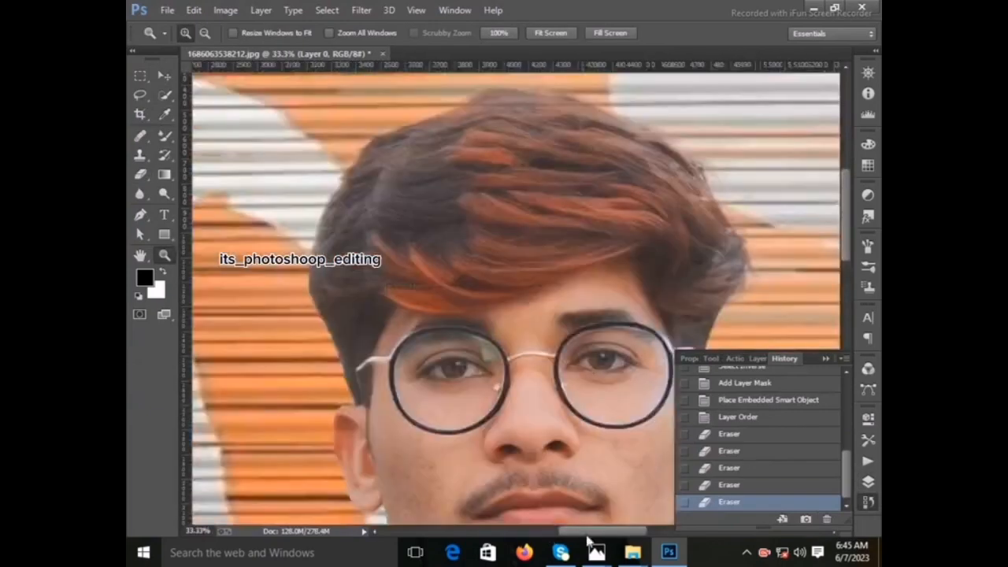
scroll(600, 206, down, 10)
drag(623, 532, 684, 532)
scroll(502, 402, down, 7)
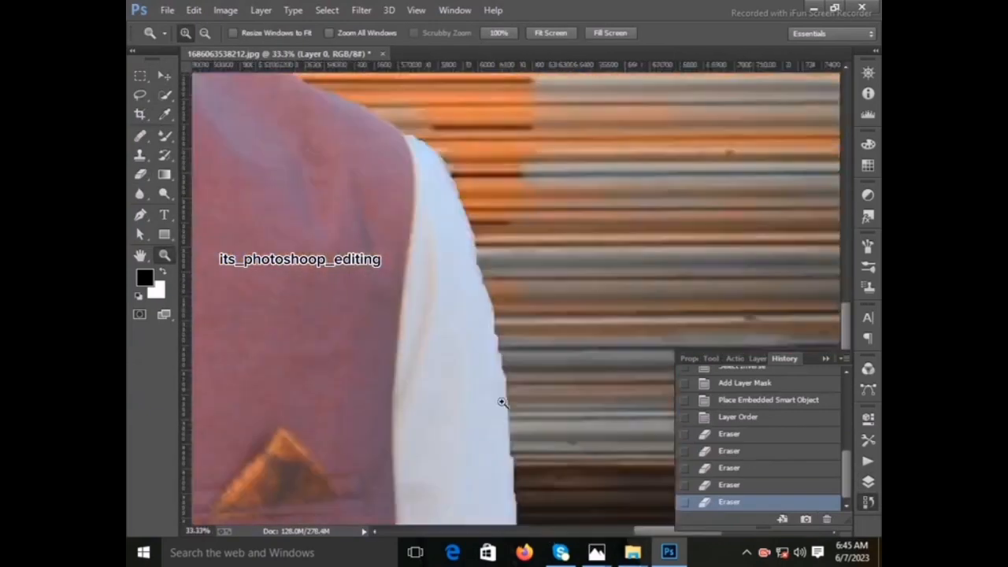
scroll(504, 402, down, 5)
right_click(370, 225)
click(426, 230)
right_click(782, 553)
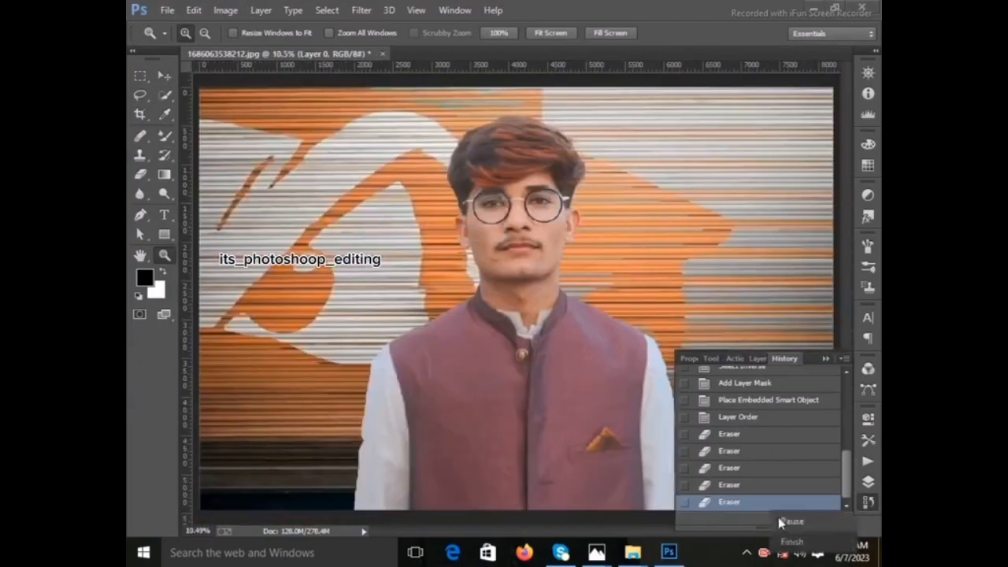
click(782, 520)
Step: Apply a Gaussian Blur with a radius of about 26 pixels to the placed background image layer
click(867, 482)
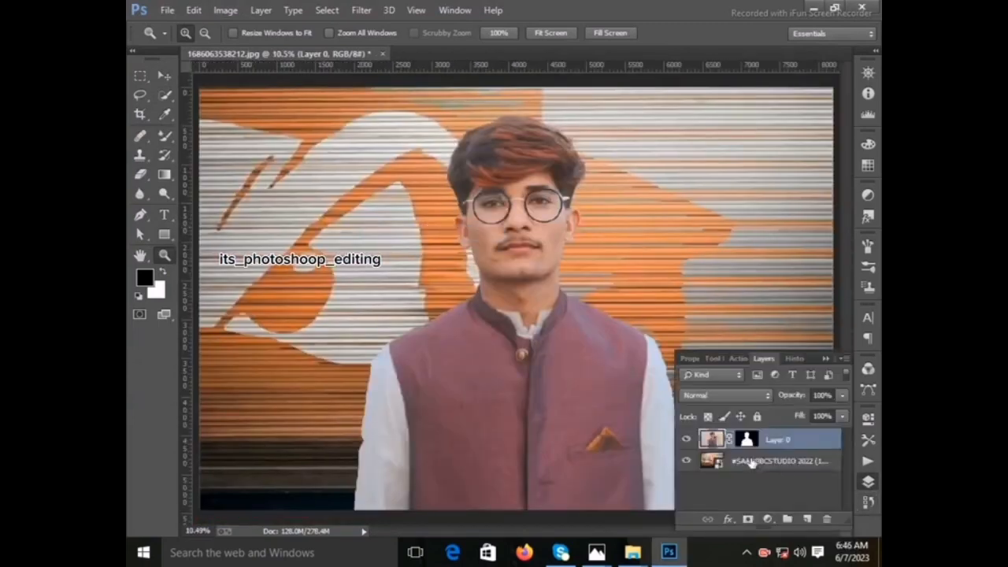
click(752, 463)
click(362, 9)
mouse_move(417, 186)
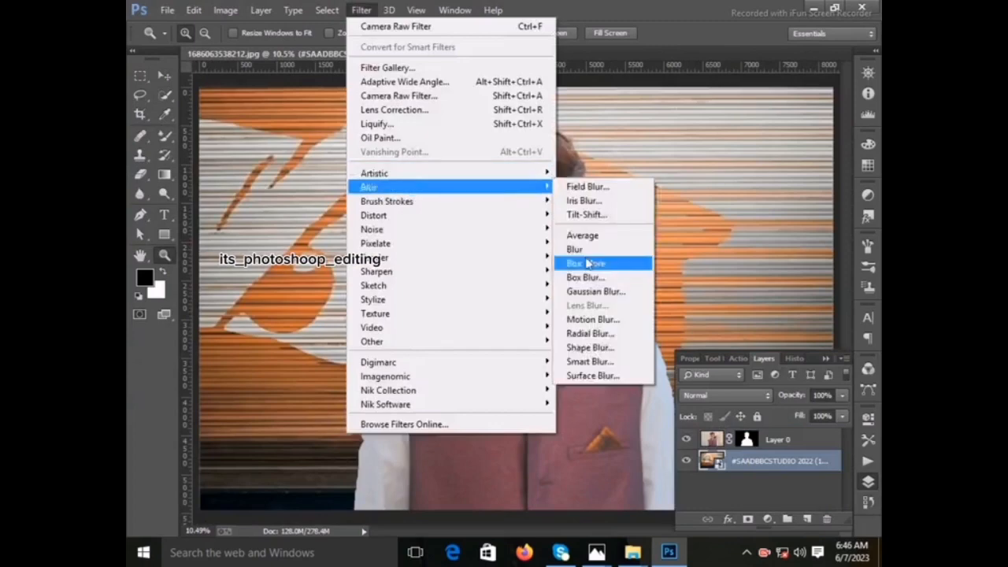
click(596, 291)
mouse_move(463, 324)
mouse_down()
mouse_move(449, 326)
mouse_move(463, 319)
mouse_up()
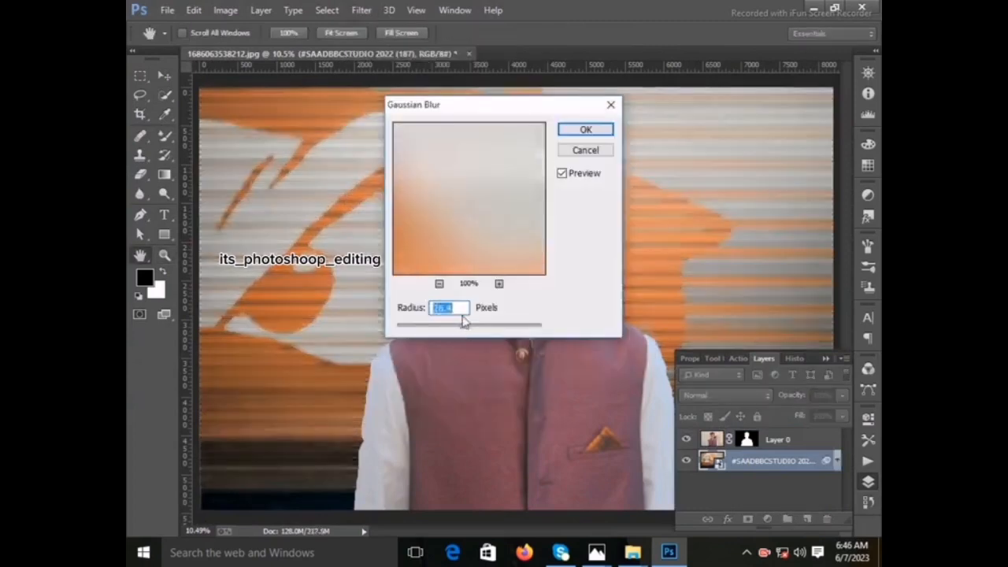
click(582, 133)
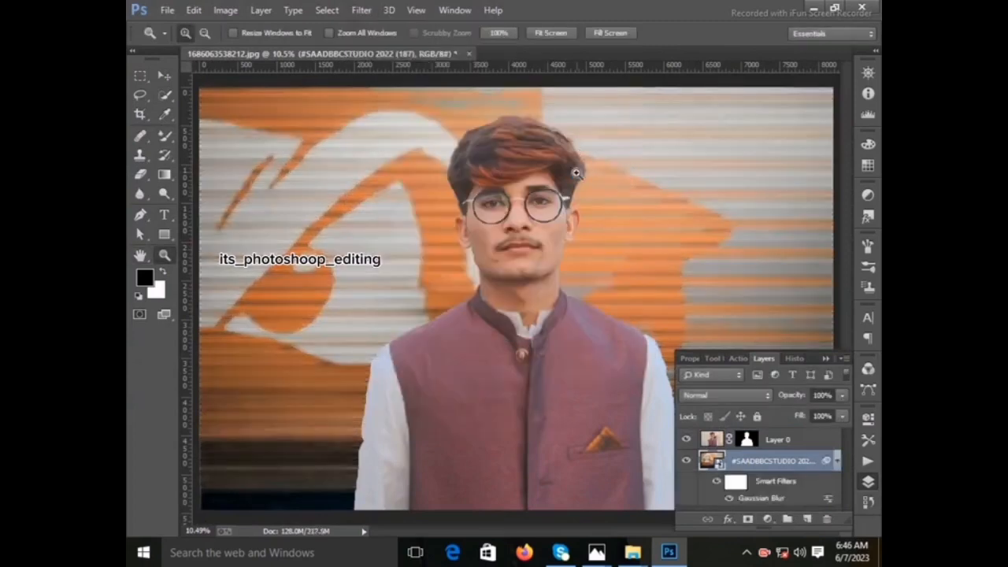
click(764, 549)
click(787, 523)
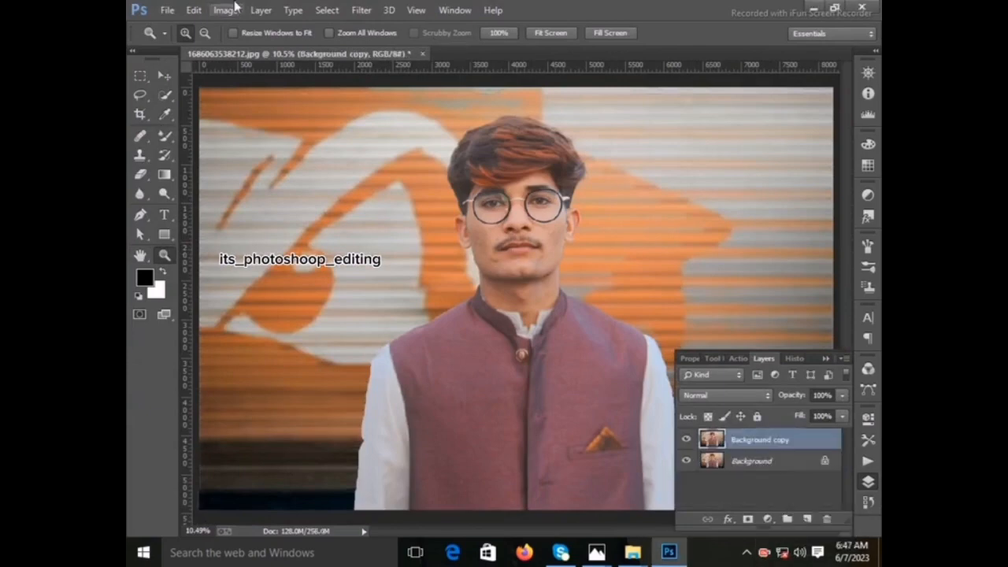
Step: Reshape the man's hair on the Background layer with Liquify, using a forward warp brush of size 500 and pressure 100
click(752, 461)
click(362, 9)
click(418, 128)
key(z)
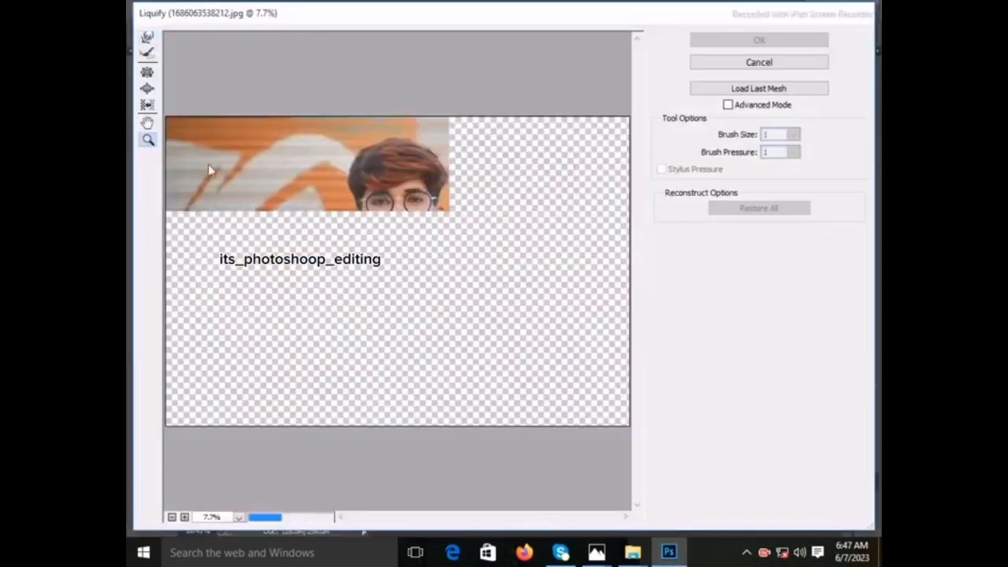
drag(341, 130, 458, 198)
key(w)
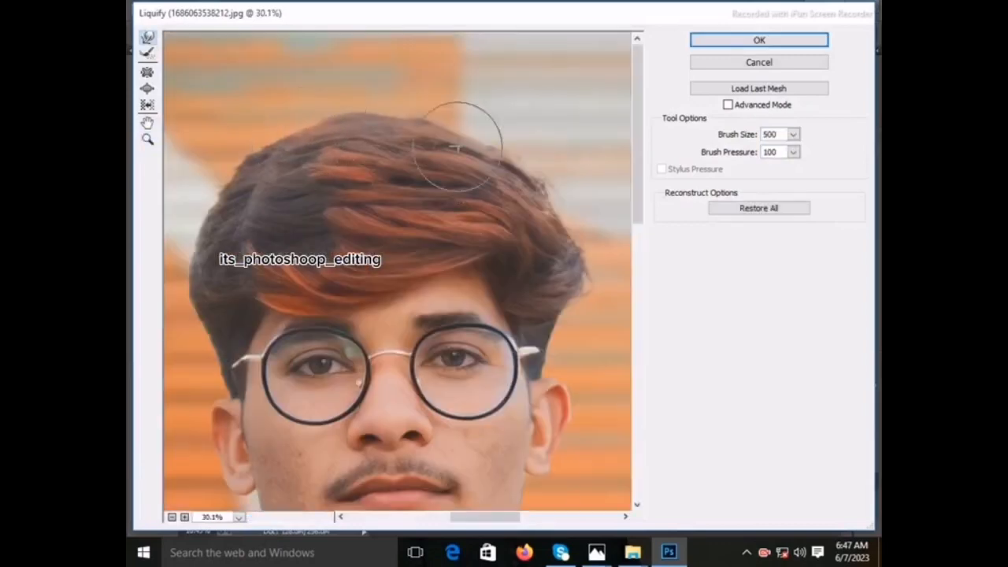
key(Return)
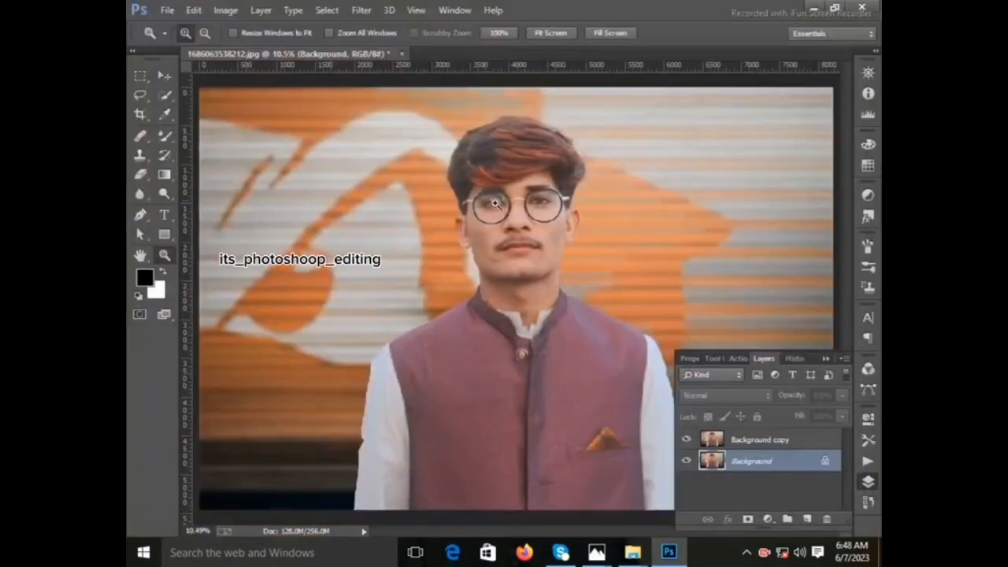
click(361, 10)
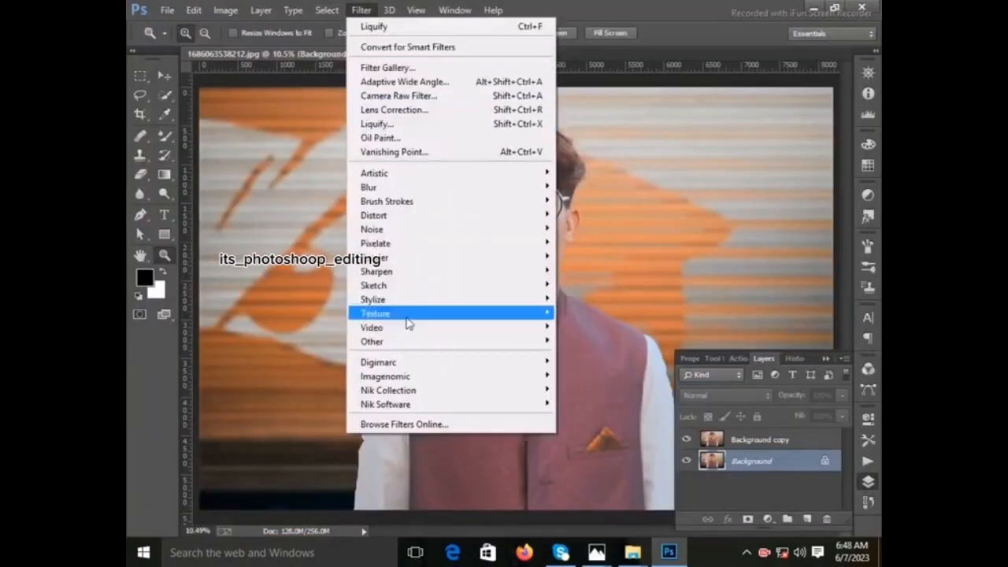
mouse_move(535, 342)
click(582, 398)
click(574, 179)
Step: Apply the High Pass filter to the Background layer
click(361, 10)
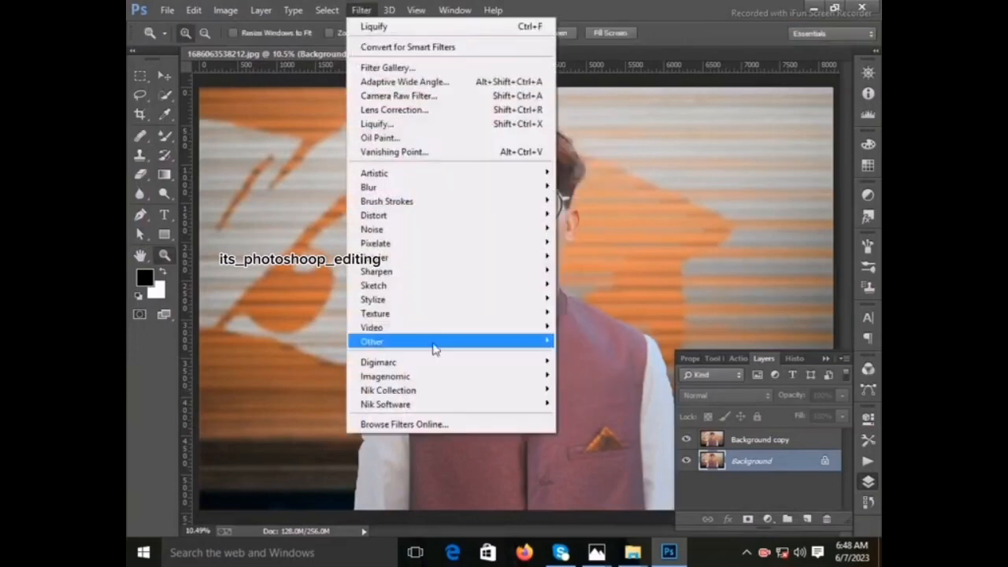
mouse_move(434, 344)
click(592, 353)
key(Return)
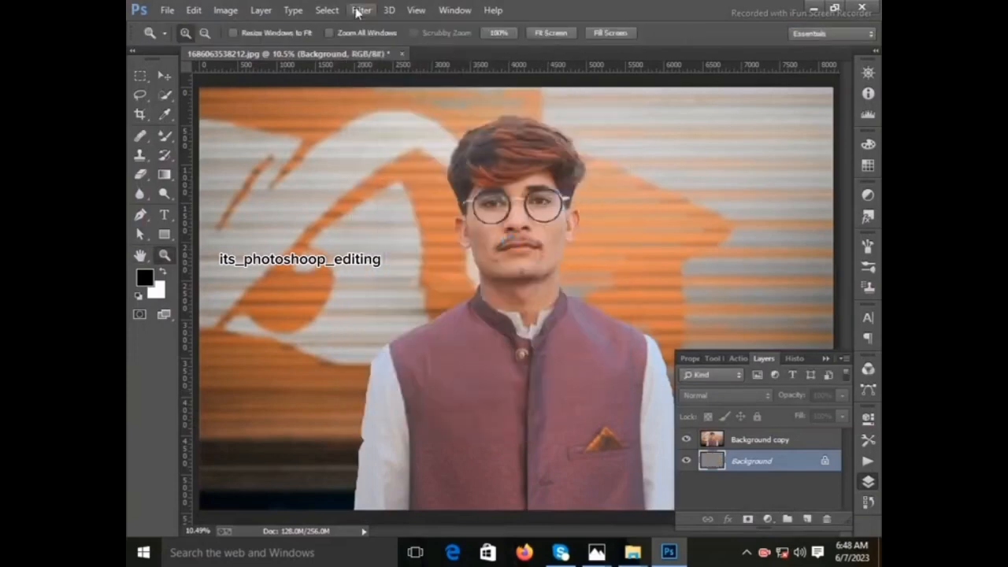
Step: Apply a Gaussian Blur with a reduced radius to the grey High Pass layer
click(361, 9)
mouse_move(441, 185)
click(604, 294)
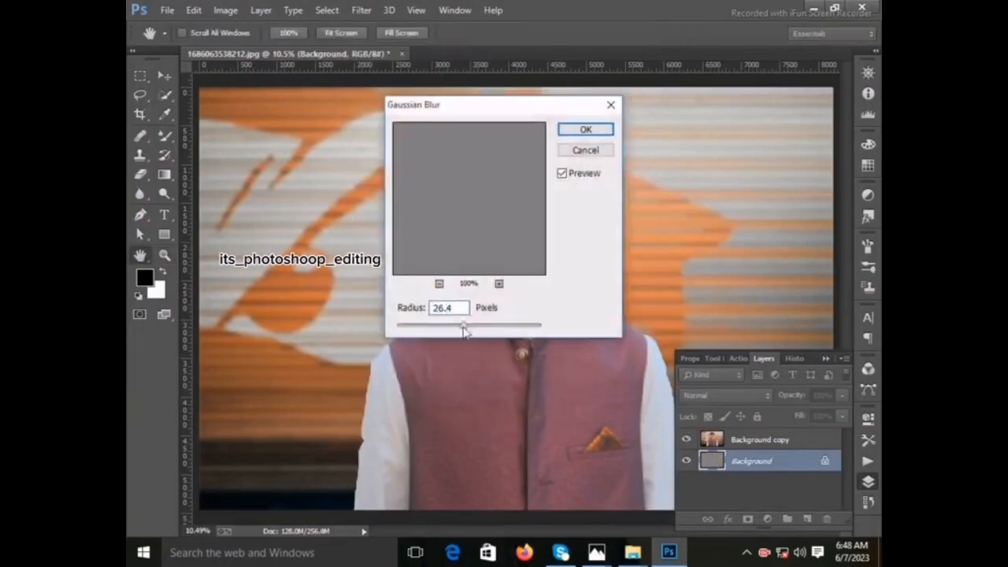
drag(464, 326, 452, 326)
key(Return)
Step: Arrange the layers so that the grey High Pass layer lies above the portrait layer
click(745, 441)
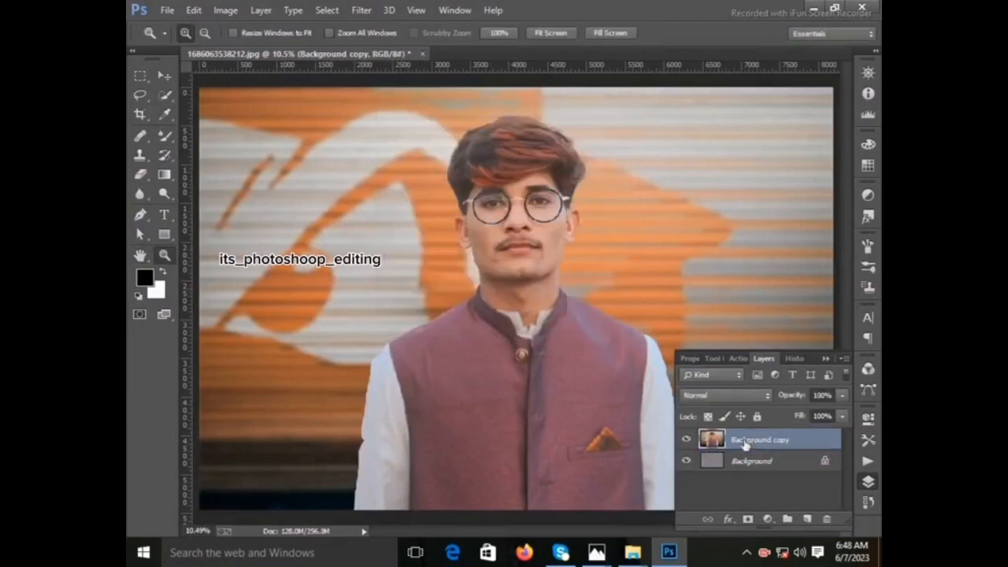
right_click(765, 556)
click(784, 527)
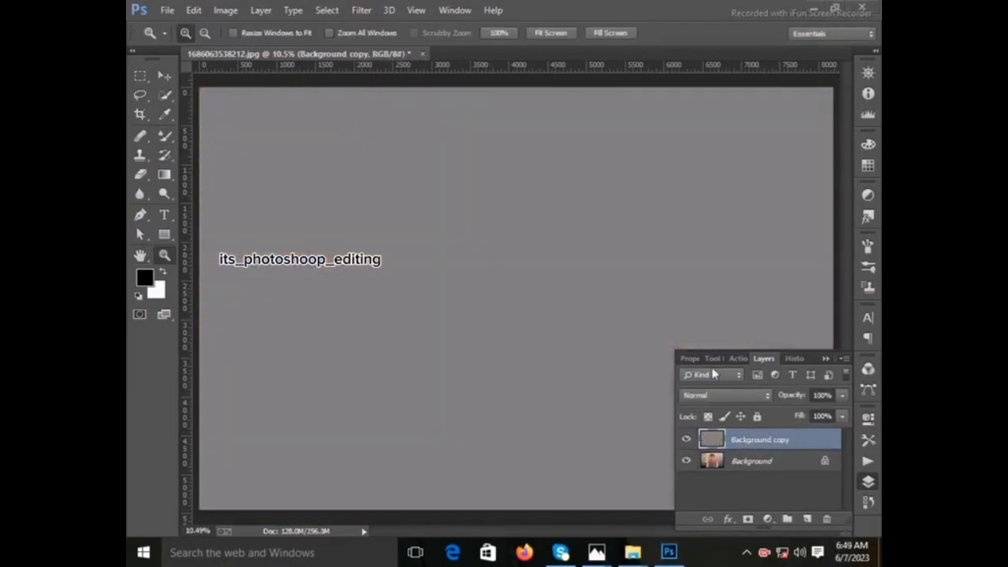
Step: Set the blending mode of the grey Background copy layer to Overlay
click(716, 397)
click(716, 397)
click(704, 95)
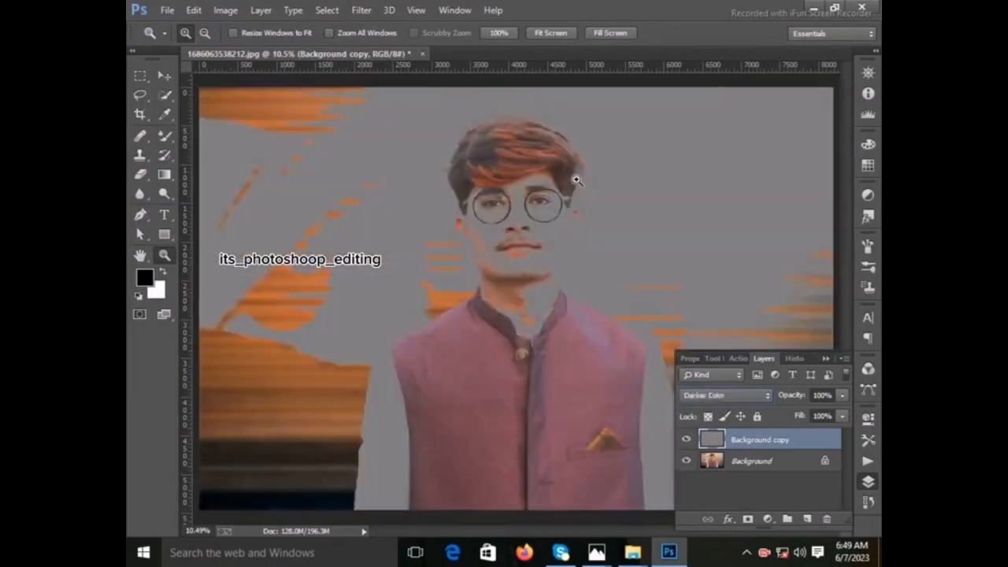
key(Down)
key(Down)
key(Down)
key(Down)
key(Down)
key(Down)
Step: Smooth the skin under the eye in the image's left lens with the Mixer Brush on the Background layer, at brush size 90
click(541, 203)
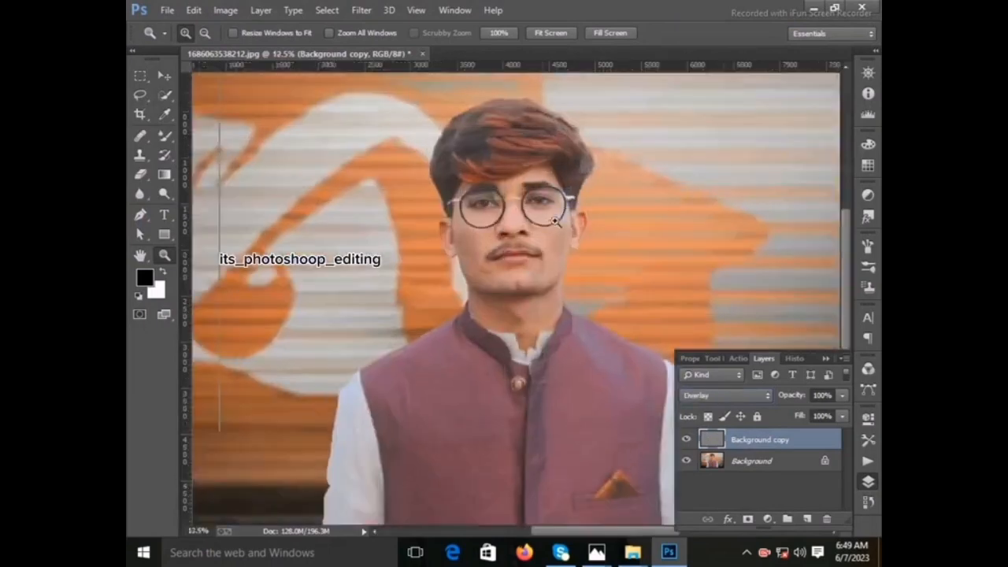
click(541, 203)
click(541, 203)
click(460, 211)
click(455, 200)
click(356, 122)
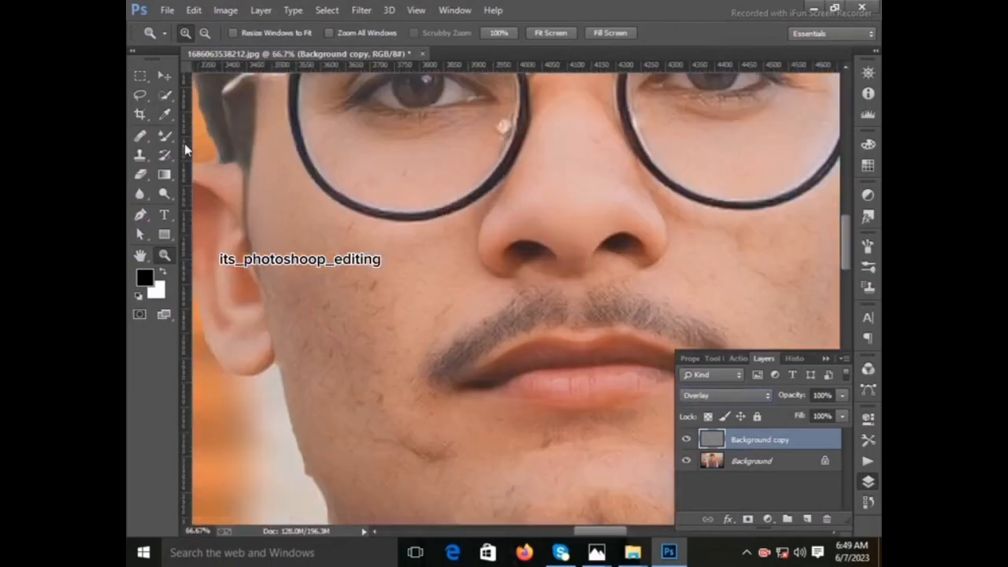
click(164, 136)
scroll(290, 276, up, 2)
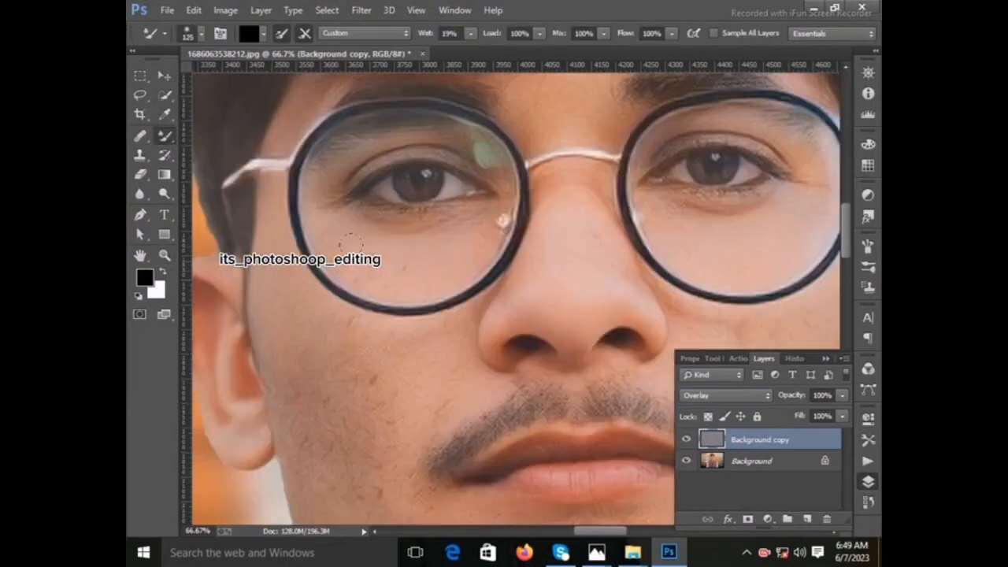
click(748, 461)
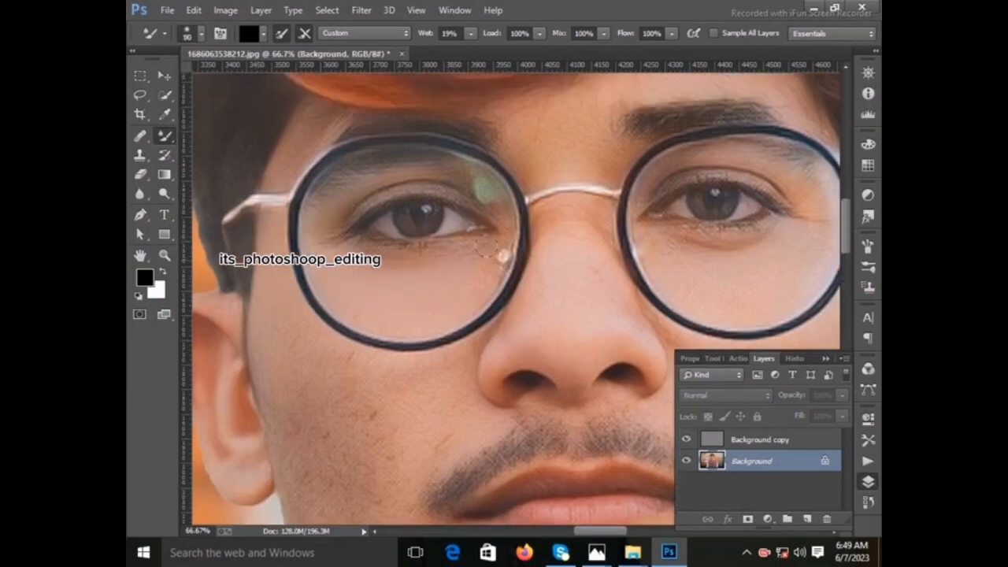
Step: Smooth the cheek and jaw on the image's left side with the Mixer Brush, using brush sizes 125 and 150
scroll(394, 267, down, 2)
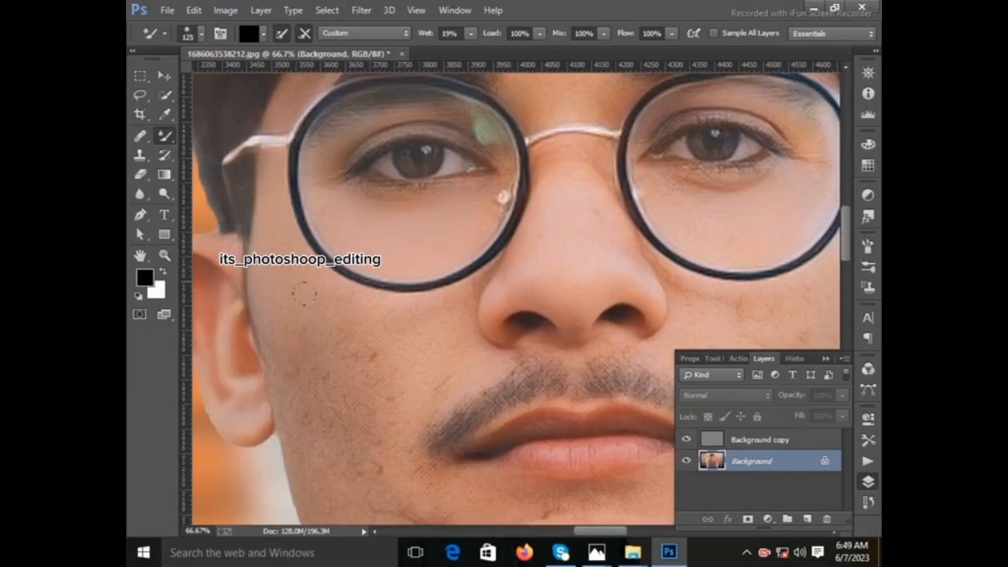
scroll(353, 349, down, 2)
key(])
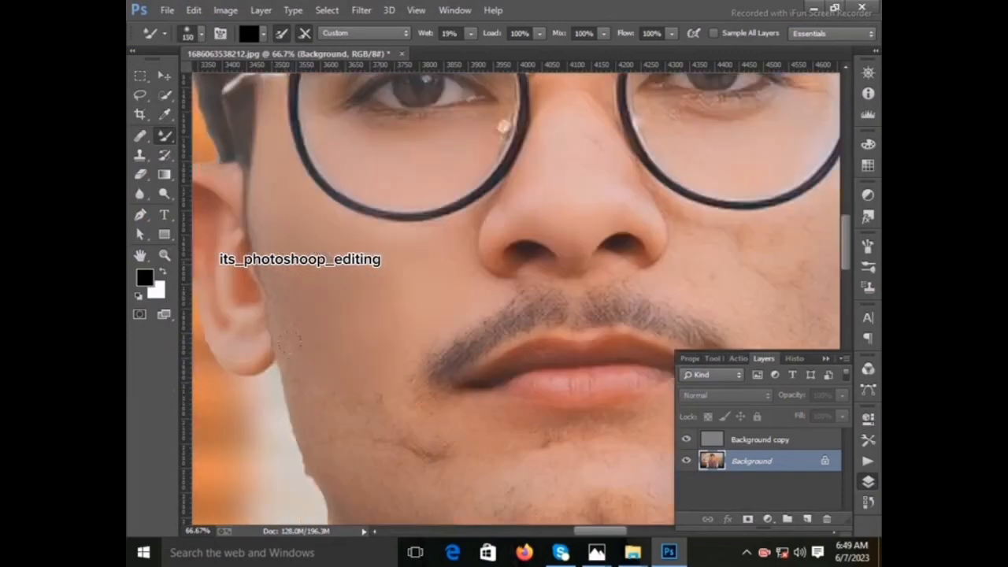
scroll(287, 343, down, 2)
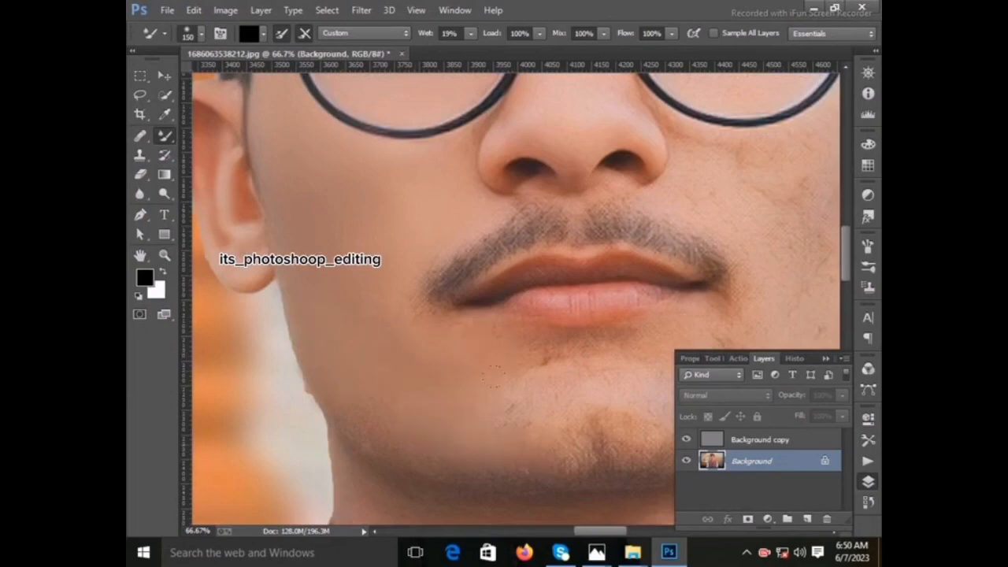
Step: Smooth the chin and the jaw on the image's right side with the Mixer Brush at size 150
scroll(493, 376, right, 5)
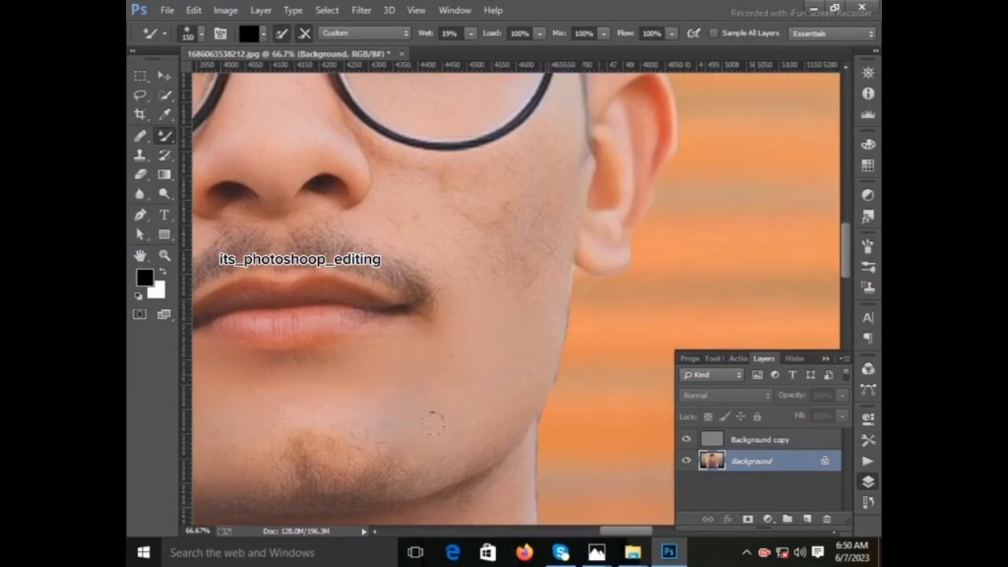
scroll(449, 451, left, 3)
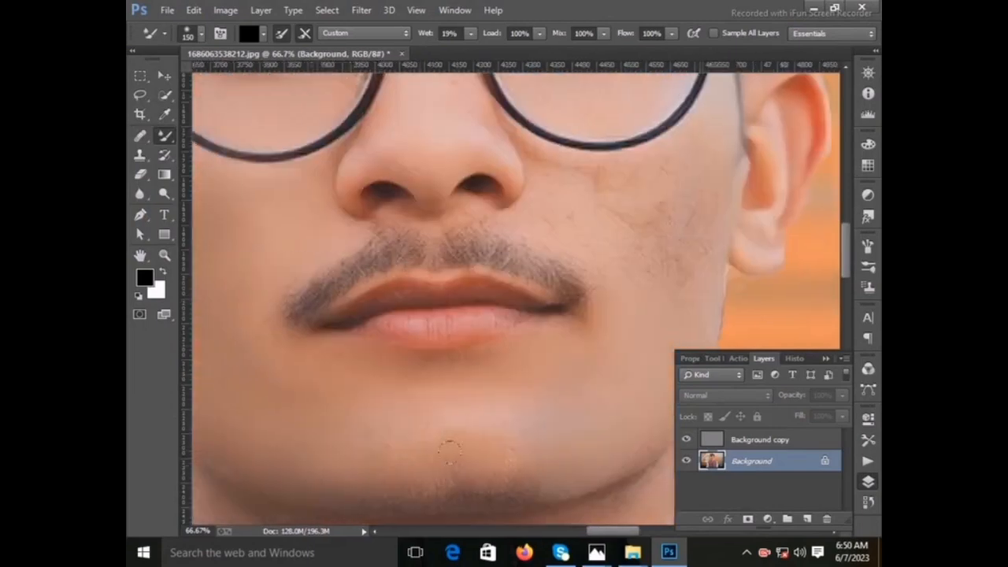
scroll(390, 414, up, 3)
scroll(540, 360, down, 3)
Step: Smooth the cheek below the image's right lens with the Mixer Brush, using brush sizes from 60 to 125
key(bracketleft)
key(bracketleft)
key(bracketleft)
key(bracketleft)
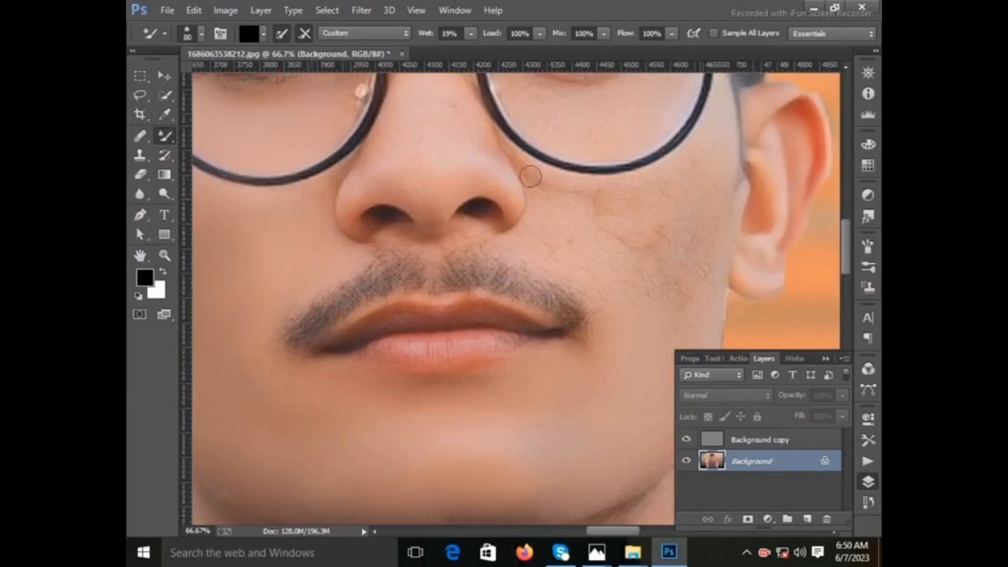
key(bracketright)
scroll(622, 298, up, 3)
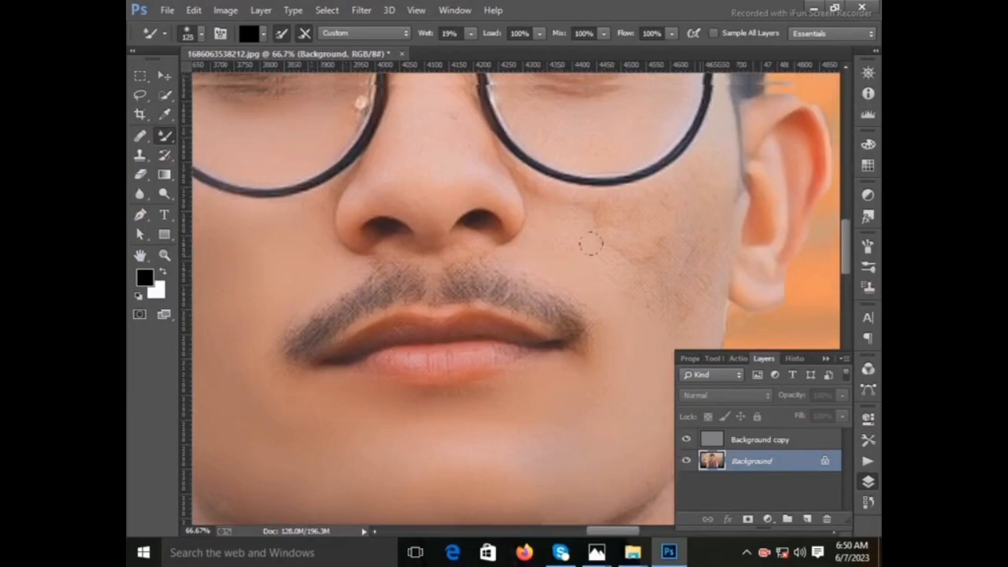
key(bracketright)
key(bracketright)
scroll(673, 230, down, 3)
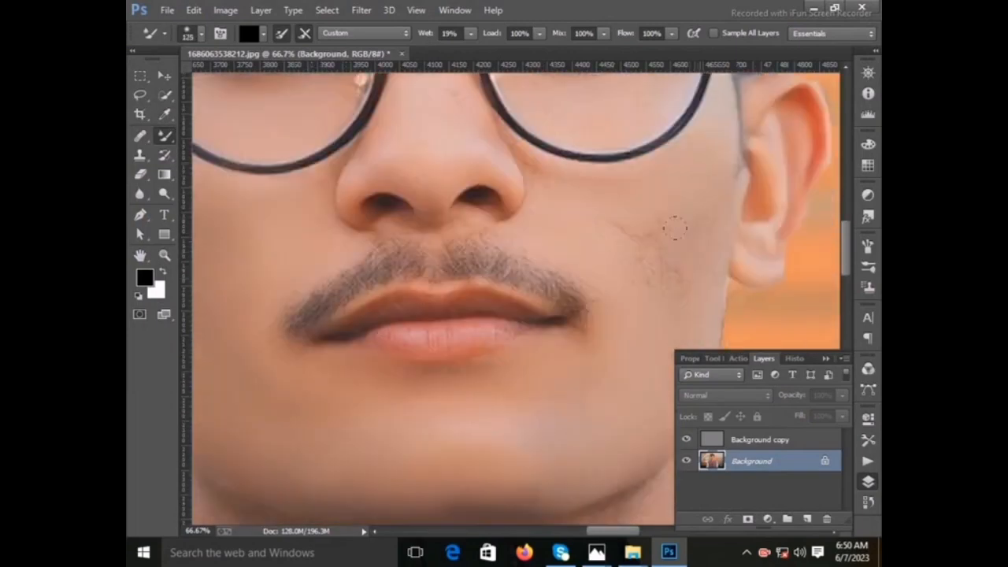
Step: Smooth the nose and the skin around the eye in the image's right lens with the Mixer Brush at sizes 90 and 100
scroll(666, 264, up, 10)
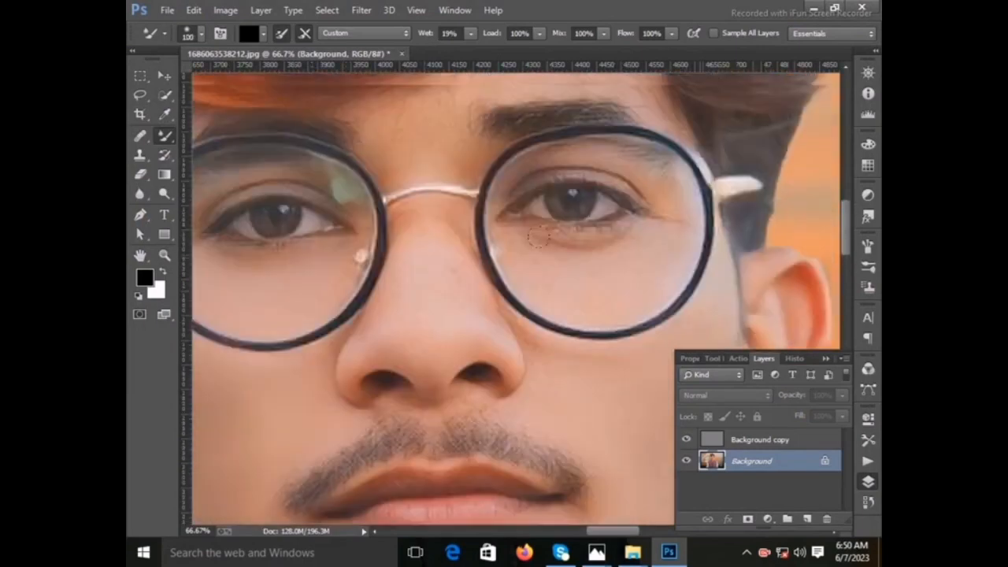
key(bracketleft)
scroll(409, 315, down, 4)
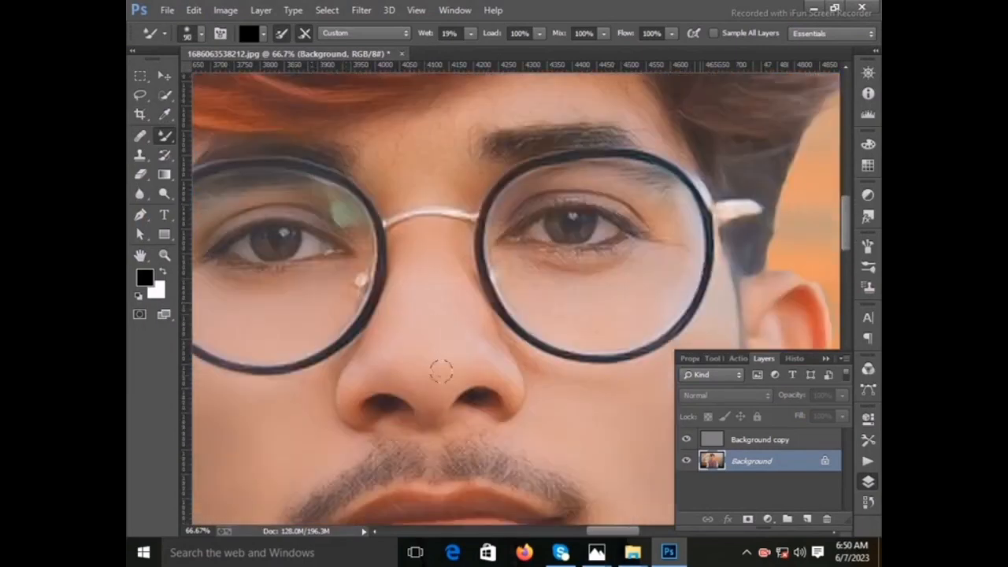
scroll(437, 357, up, 6)
scroll(436, 357, down, 5)
key(bracketright)
drag(523, 295, 614, 271)
key(bracketleft)
scroll(628, 274, up, 3)
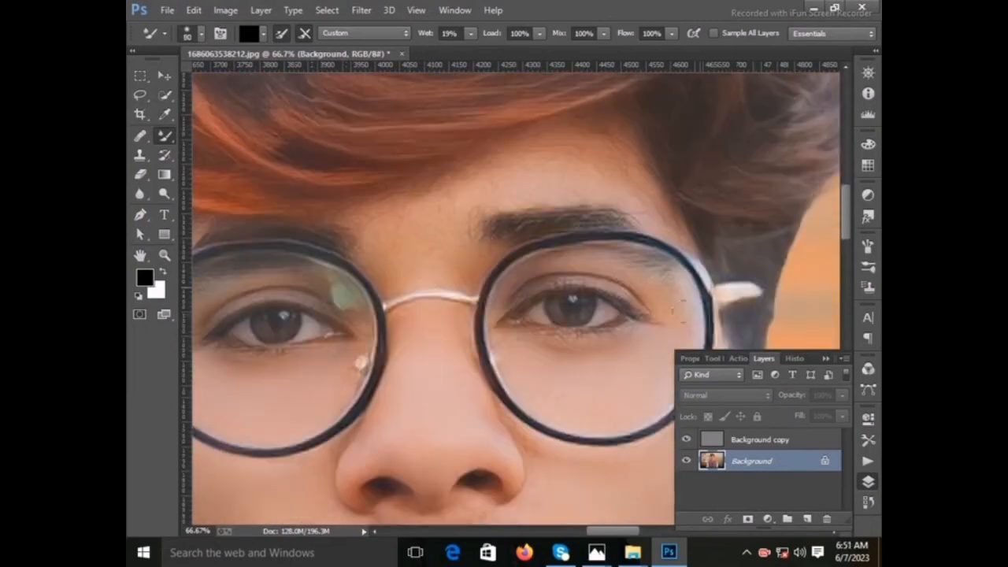
Step: Smooth the forehead between the eyebrows and the hairline with the Mixer Brush at size 100 and smaller
scroll(430, 284, up, 2)
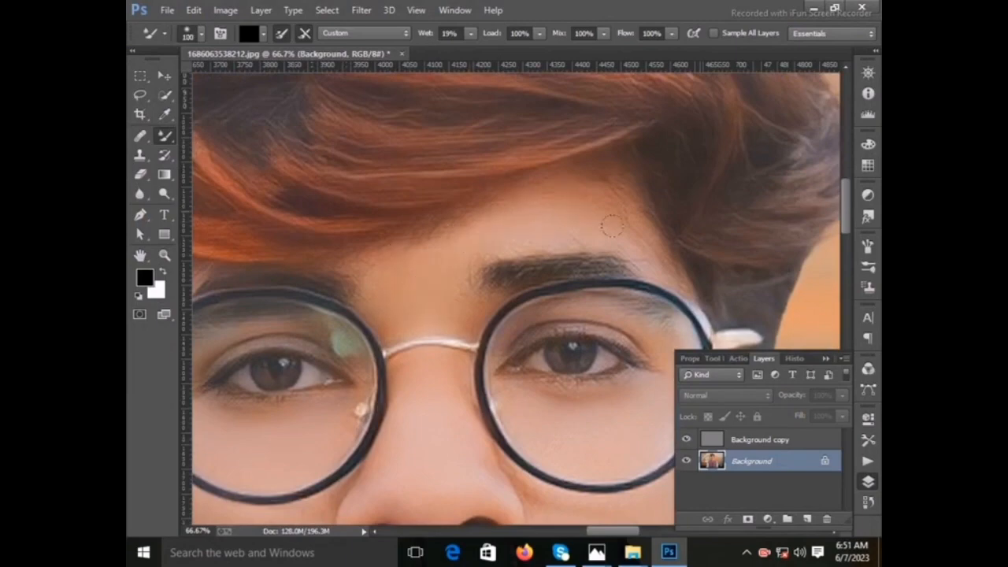
key(bracketleft)
key(bracketleft)
scroll(662, 232, down, 2)
Step: Smooth the skin of the neck above the collar with the Mixer Brush at size 200
click(165, 255)
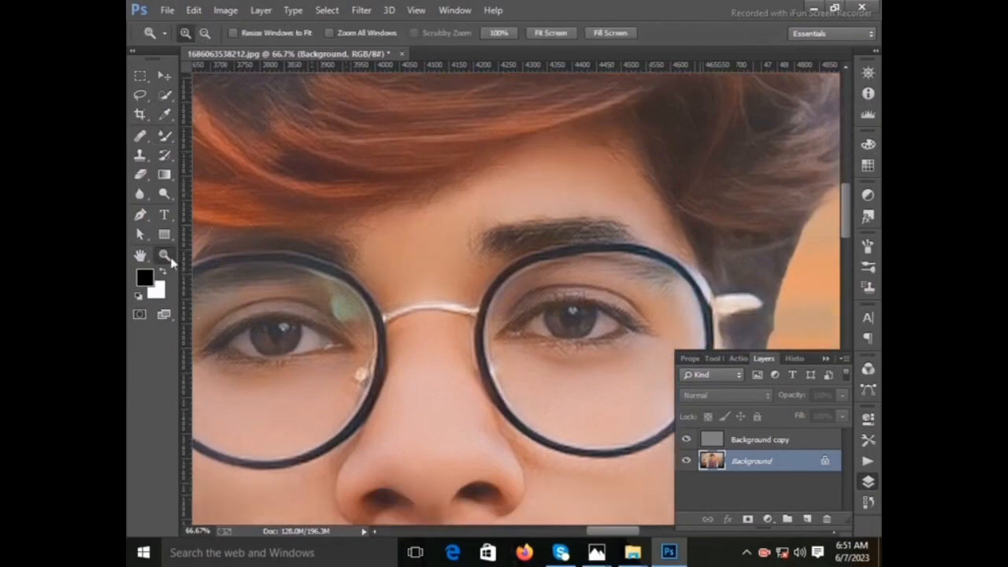
right_click(434, 324)
click(473, 331)
click(532, 298)
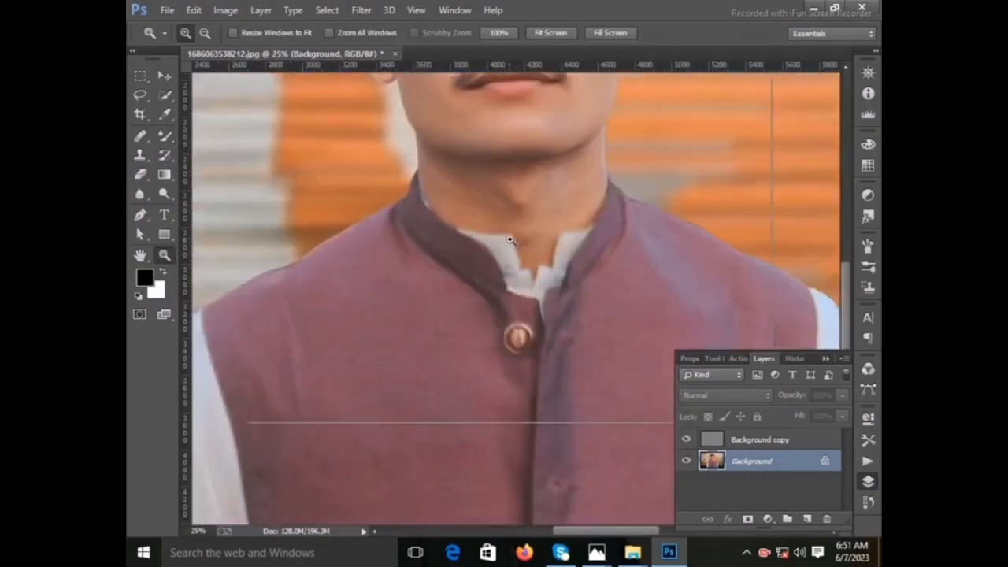
scroll(434, 288, up, 3)
key(b)
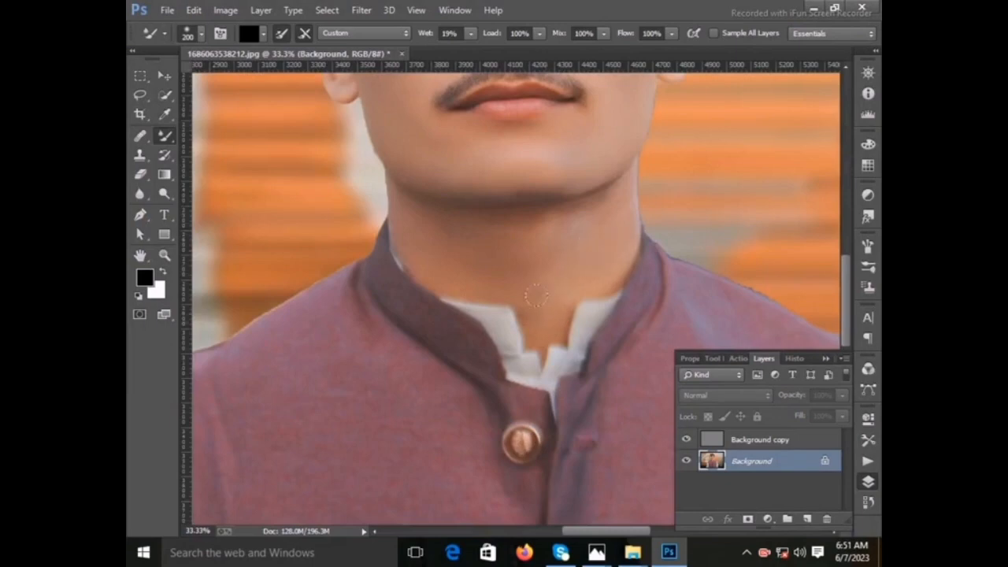
Step: Blend the shadow beneath the chin and touch up the face with the Mixer Brush at sizes 150 and 100
scroll(525, 233, up, 2)
key(bracketleft)
key(bracketleft)
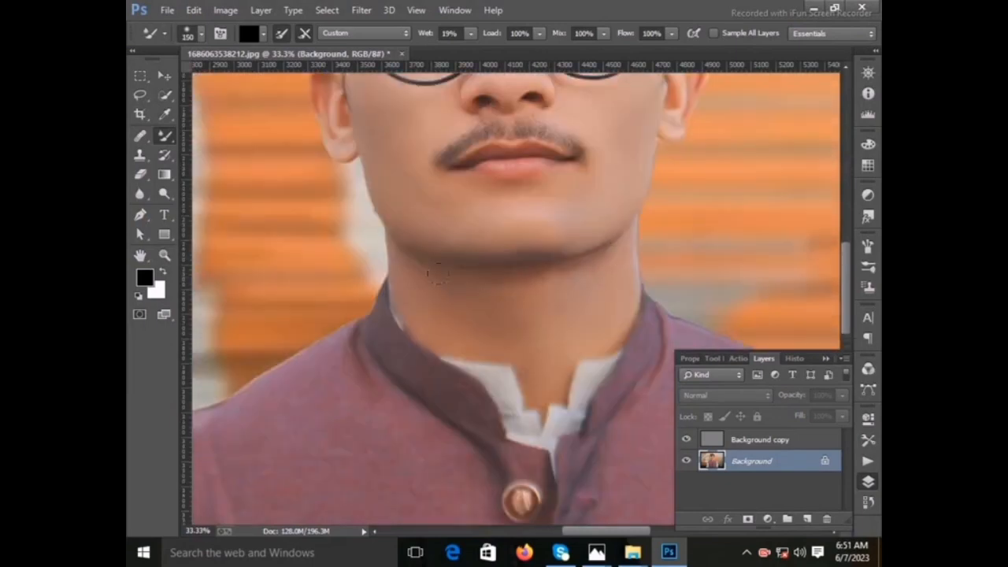
scroll(442, 278, up, 5)
key(bracketleft)
key(bracketleft)
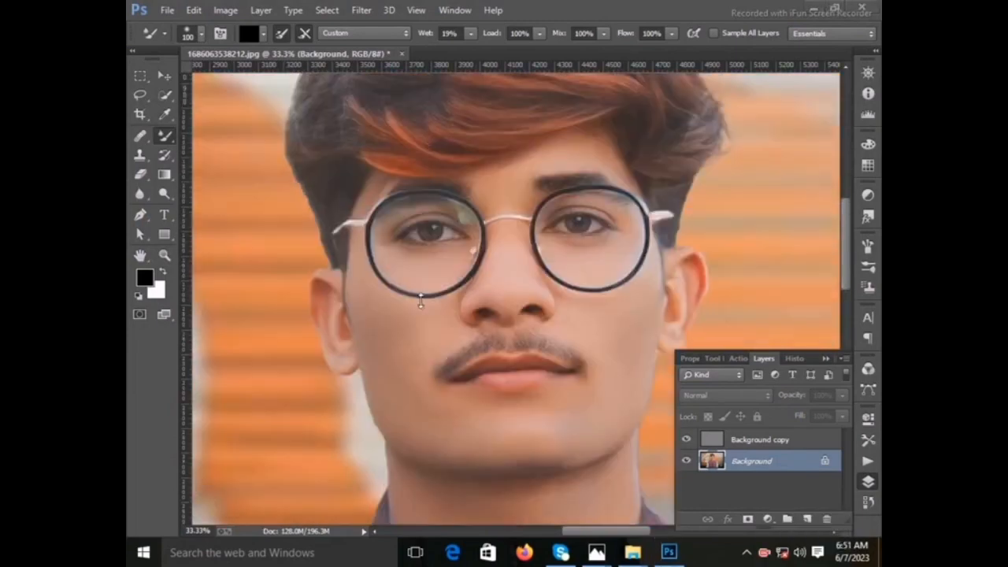
Step: Smooth the temple and ear on the image's left side with the Mixer Brush at sizes 80 and 60
click(794, 358)
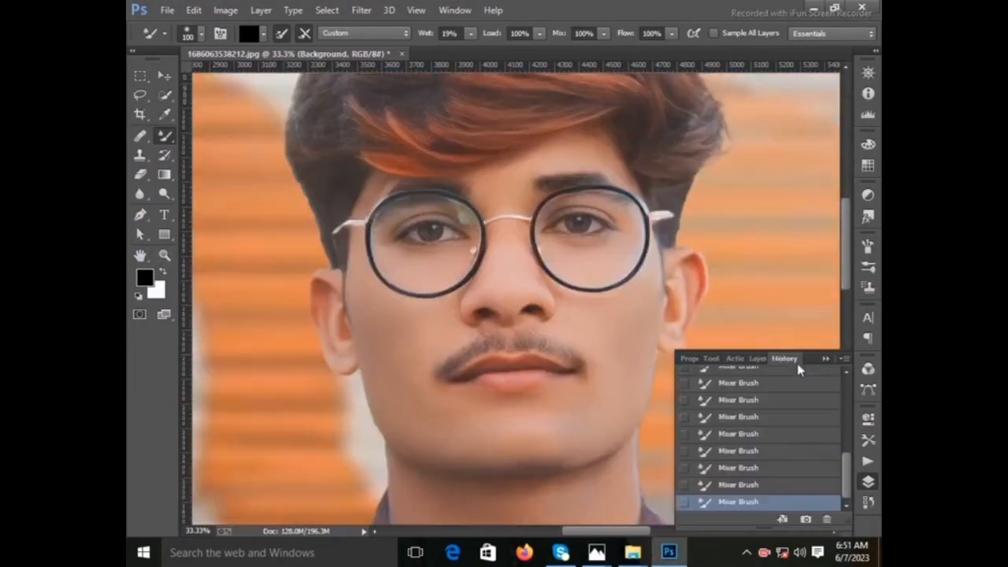
key(z)
key(ctrl+0)
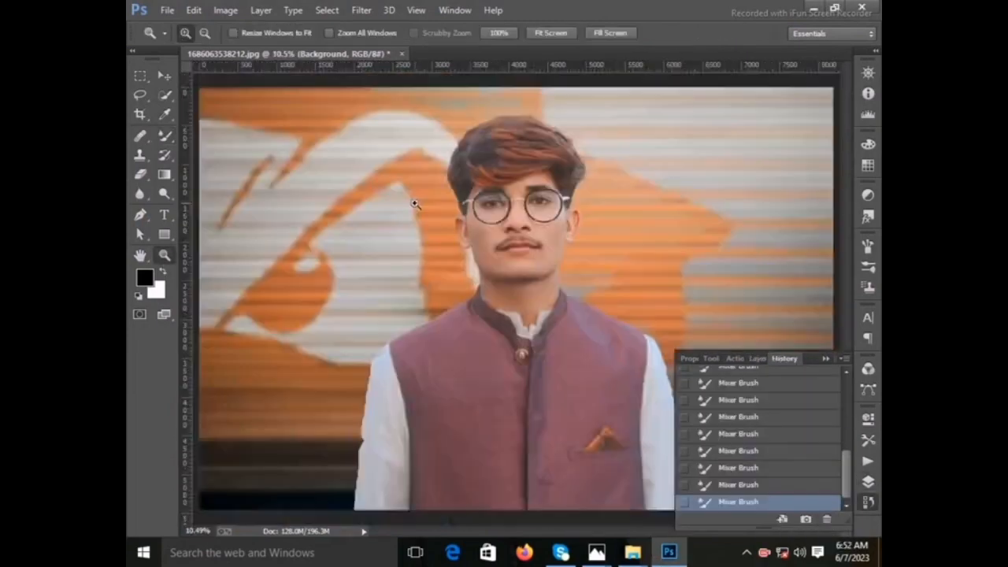
drag(461, 207, 459, 216)
key(b)
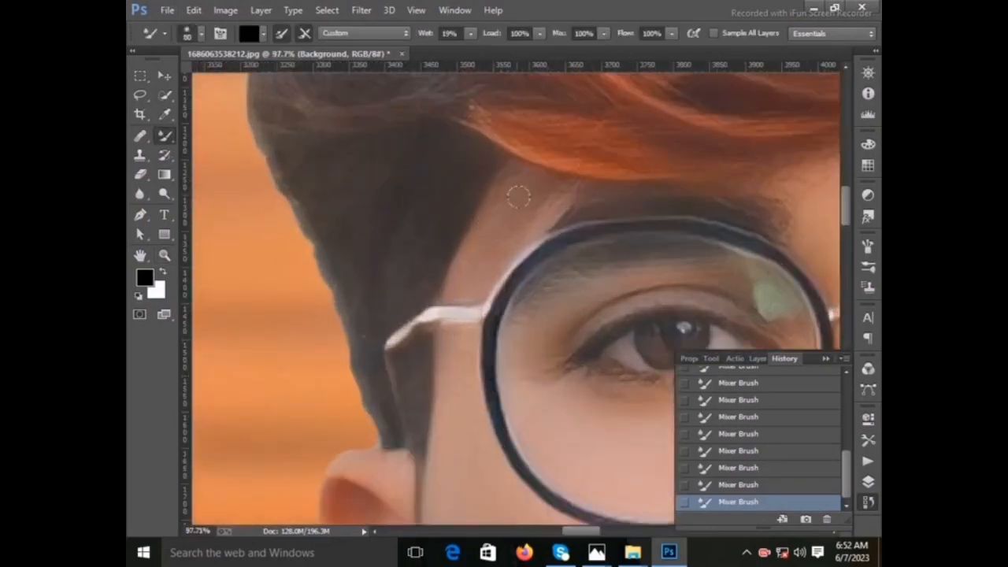
scroll(504, 203, down, 2)
scroll(353, 328, down, 6)
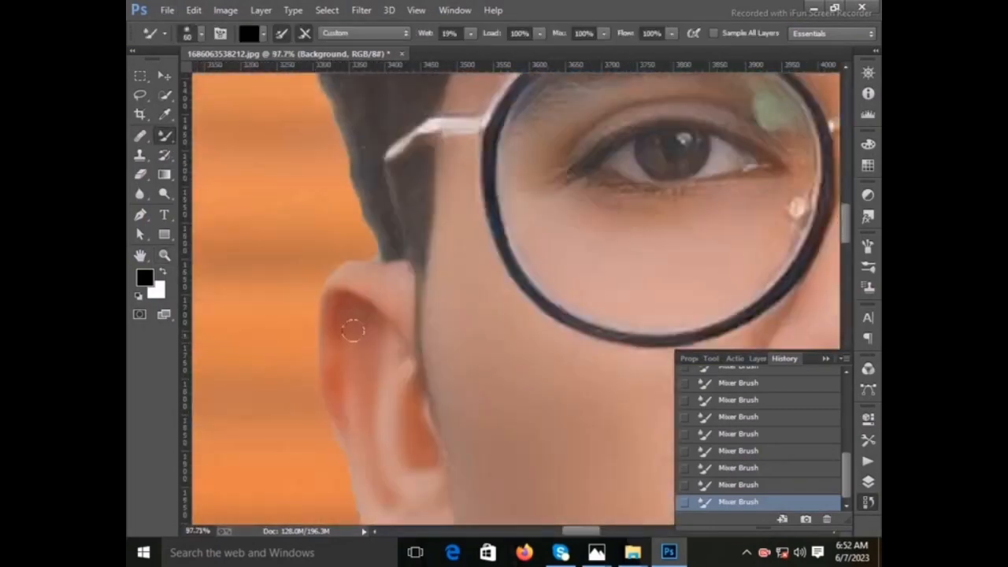
Step: Smooth the lips with the Mixer Brush at size 45
scroll(548, 285, down, 3)
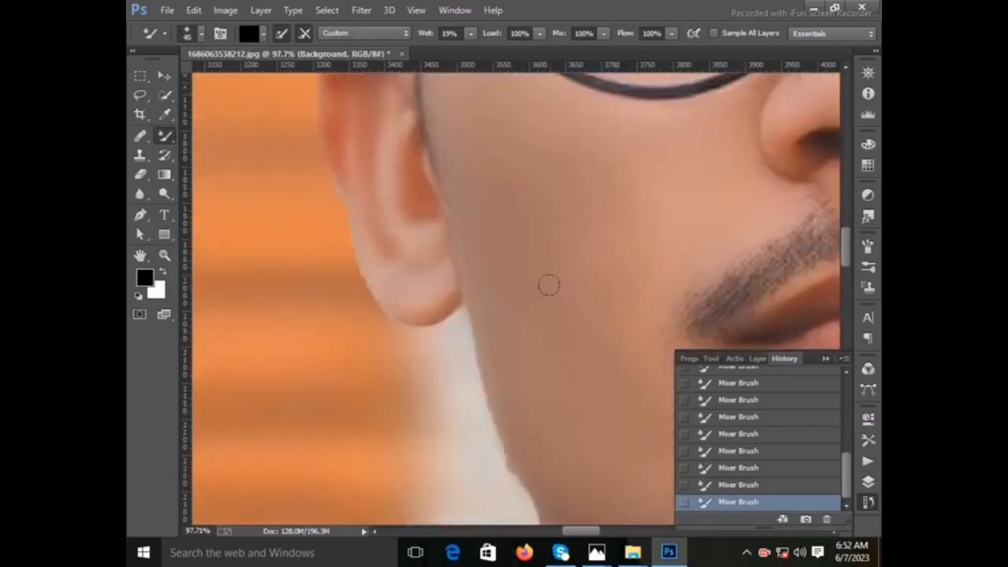
scroll(682, 306, down, 2)
scroll(603, 522, right, 5)
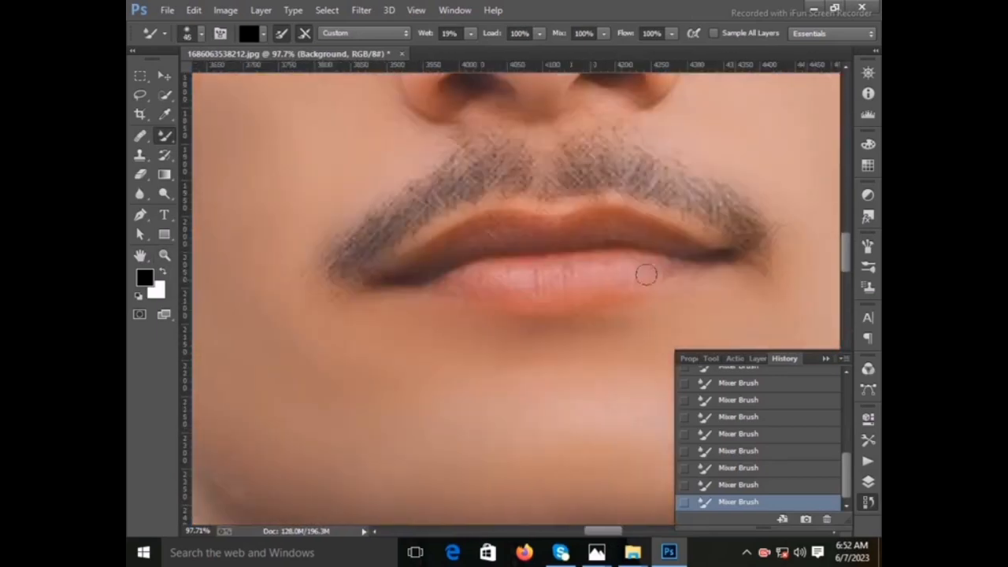
key(z)
right_click(590, 215)
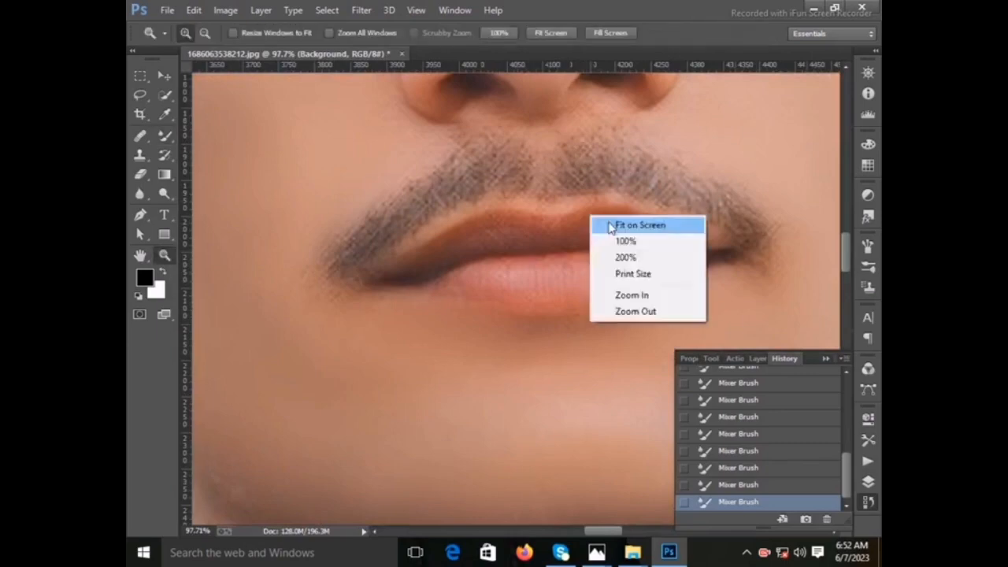
Step: Open the Background layer in the Camera Raw filter, raise the HSL luminance of the reds and set the oranges to +24
click(505, 200)
alt+click(506, 202)
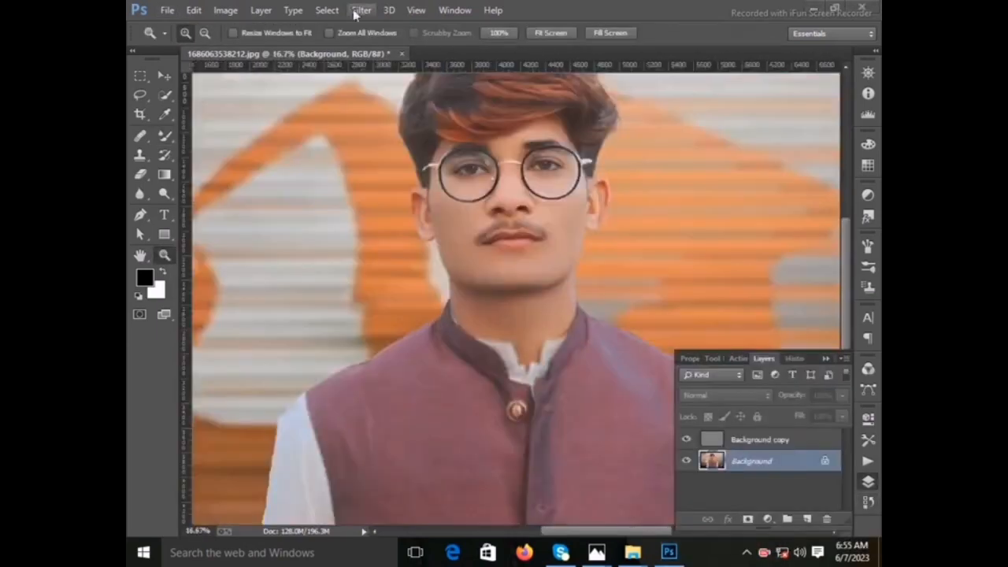
right_click(294, 67)
right_click(275, 109)
click(304, 117)
click(361, 12)
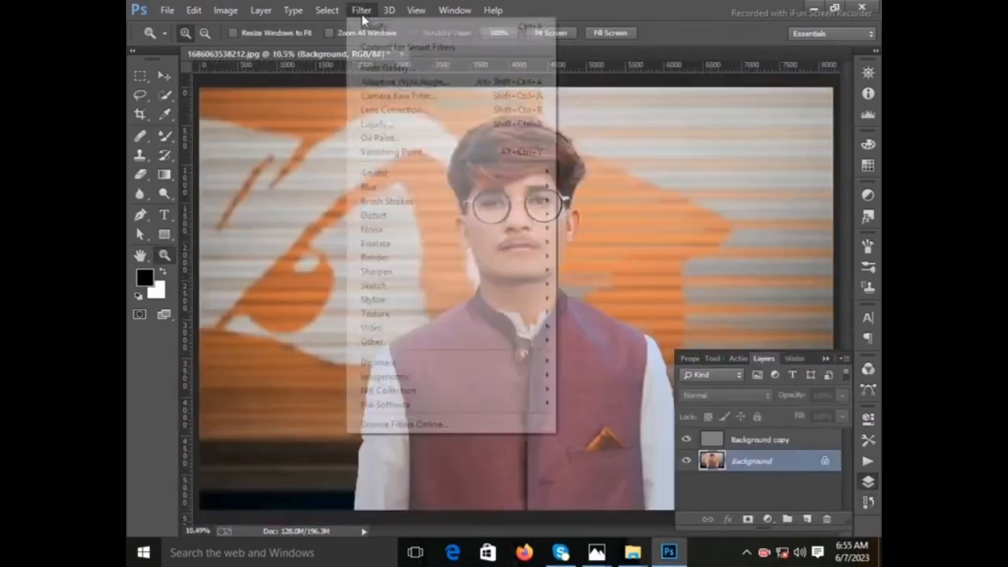
click(383, 100)
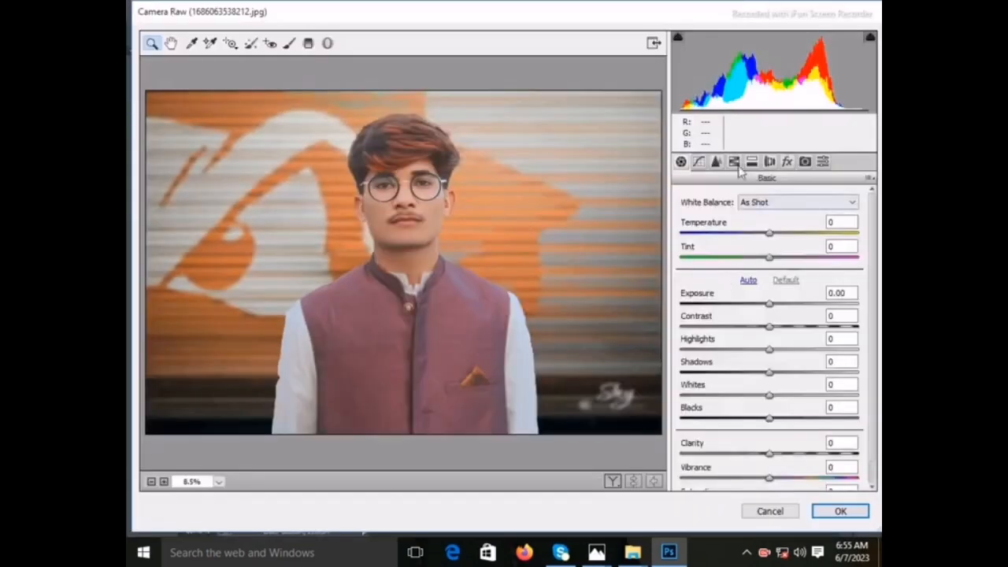
click(735, 164)
click(723, 219)
drag(773, 267, 801, 270)
click(768, 218)
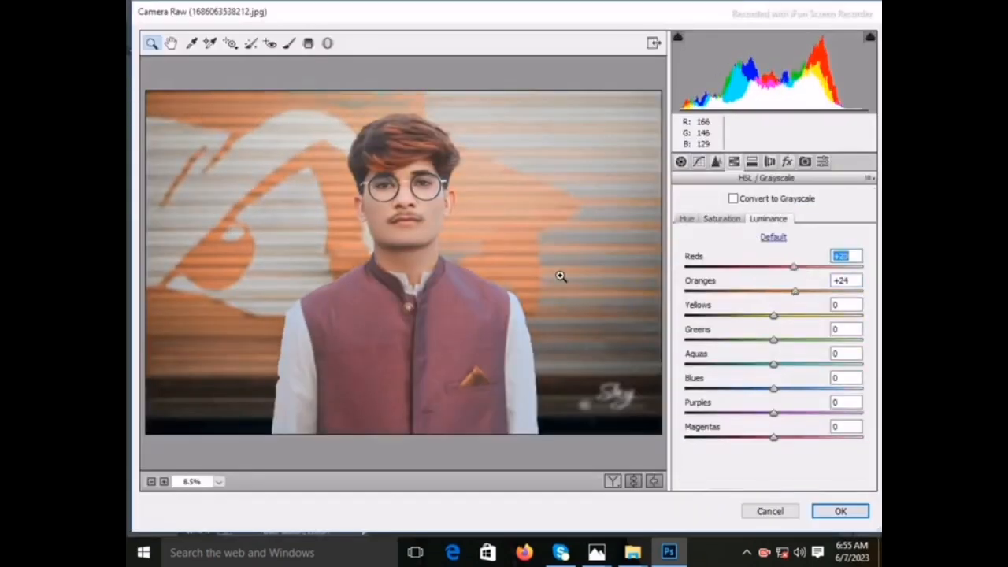
Step: Paint over the neck with the Camera Raw Adjustment Brush and apply the filter
click(408, 251)
key(k)
mouse_move(383, 247)
mouse_down()
mouse_move(412, 264)
mouse_move(391, 261)
mouse_move(415, 283)
mouse_move(367, 273)
mouse_move(394, 280)
mouse_up()
key(Return)
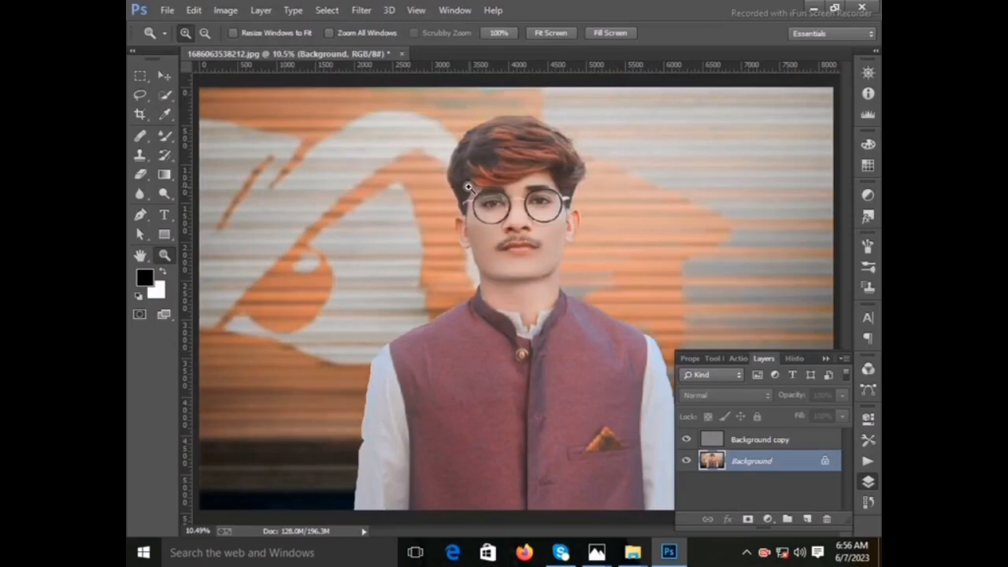
Step: Reopen the Background layer in the Camera Raw filter and bring up its presets
click(368, 13)
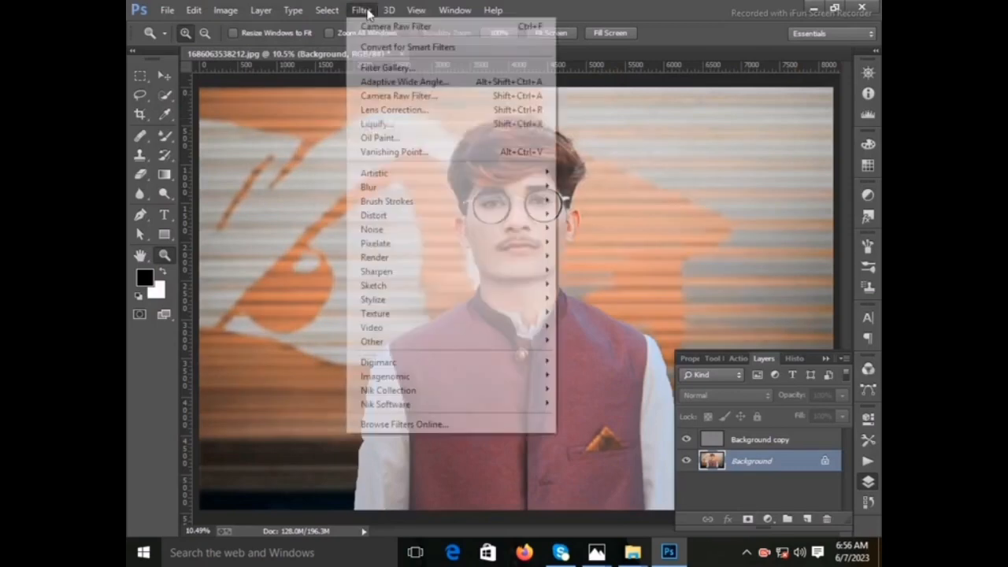
click(412, 103)
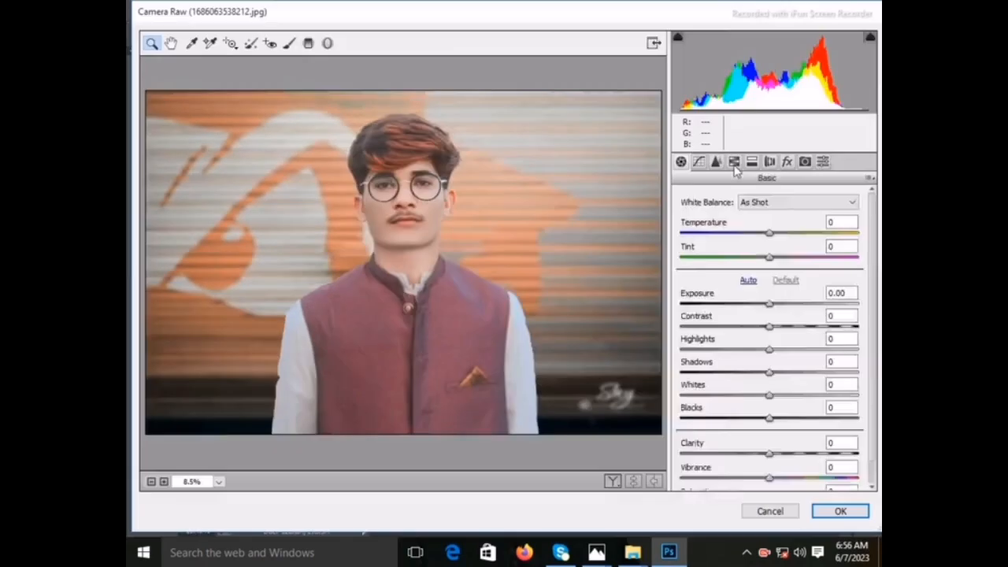
click(823, 162)
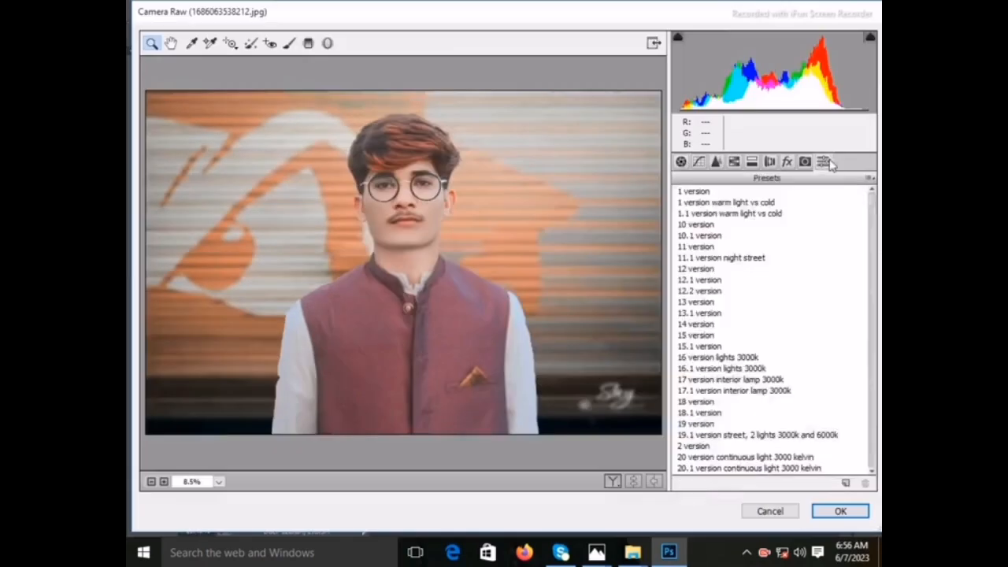
Step: Try the numbered version presets, including 15 version and the 20.1 and 21 version continuous light 3000 kelvin ones
click(760, 194)
click(724, 201)
scroll(725, 211, down, 4)
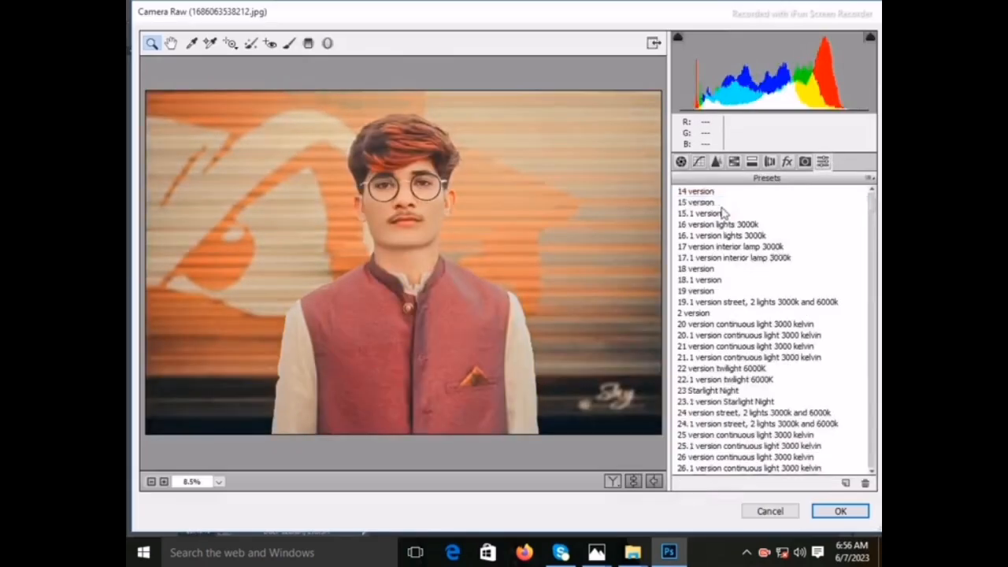
click(721, 204)
scroll(722, 211, down, 4)
click(726, 203)
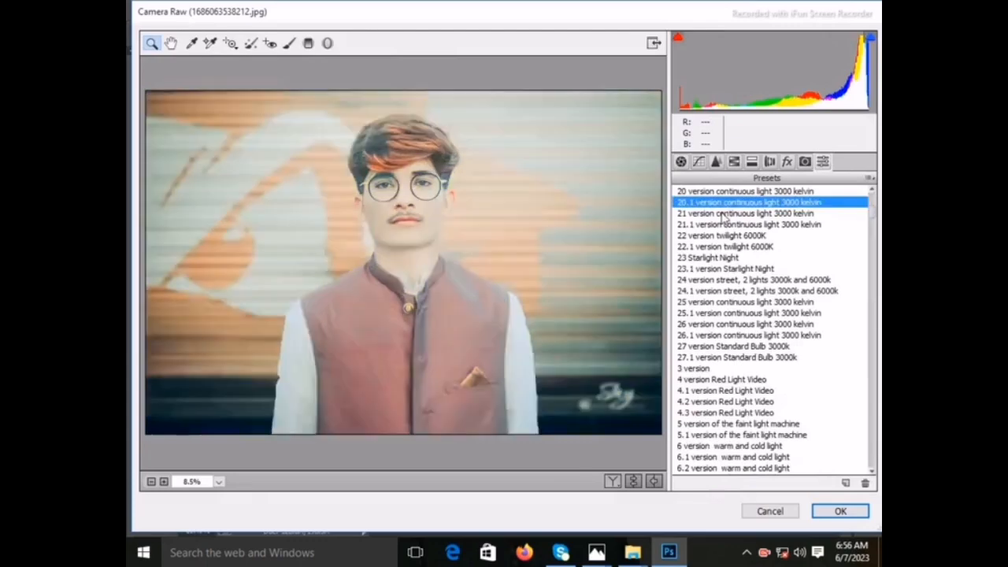
click(723, 215)
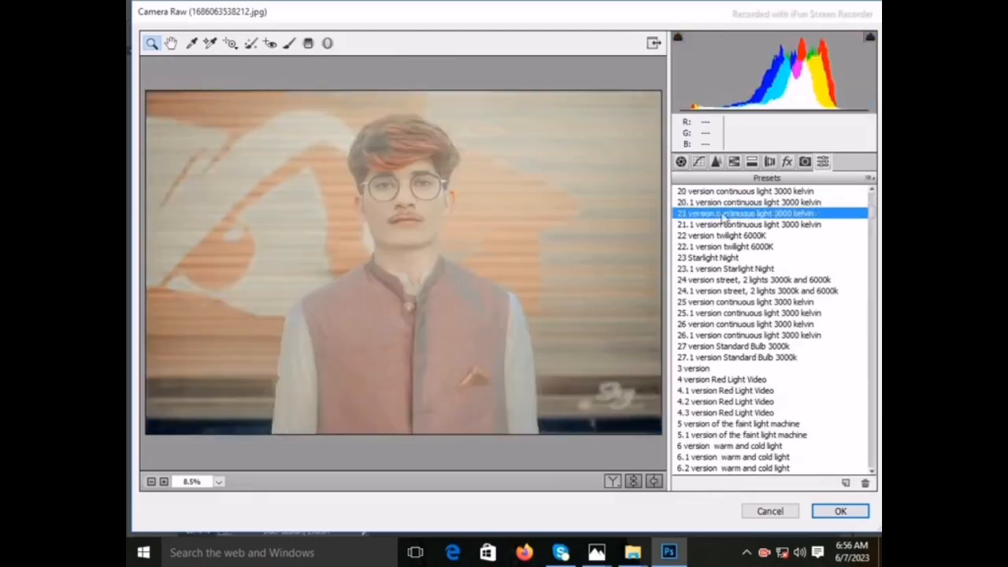
click(723, 204)
scroll(723, 206, down, 10)
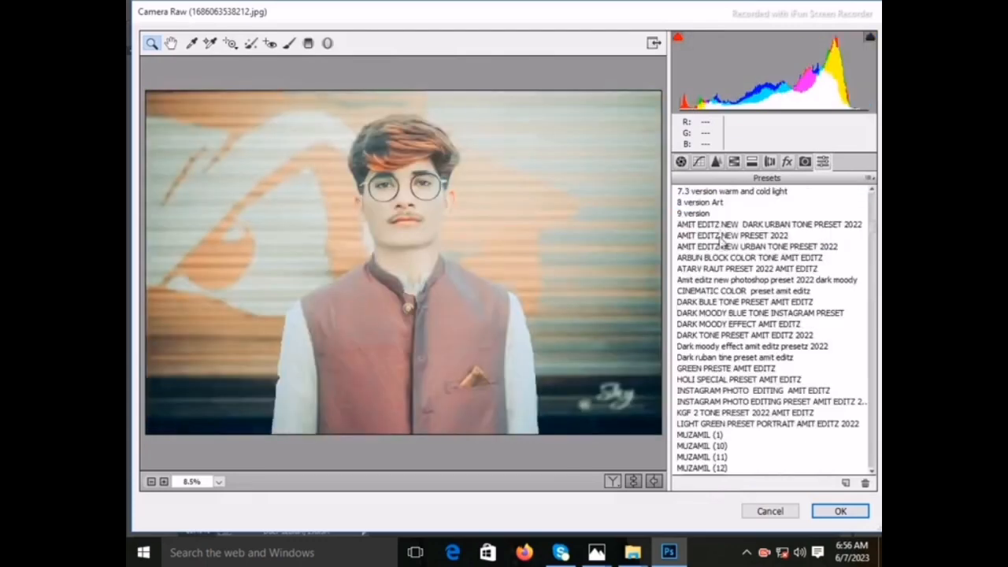
Step: Try the dark urban, urban tone, block color, dark moody, cinematic color and dark blue tone presets on the portrait
click(723, 226)
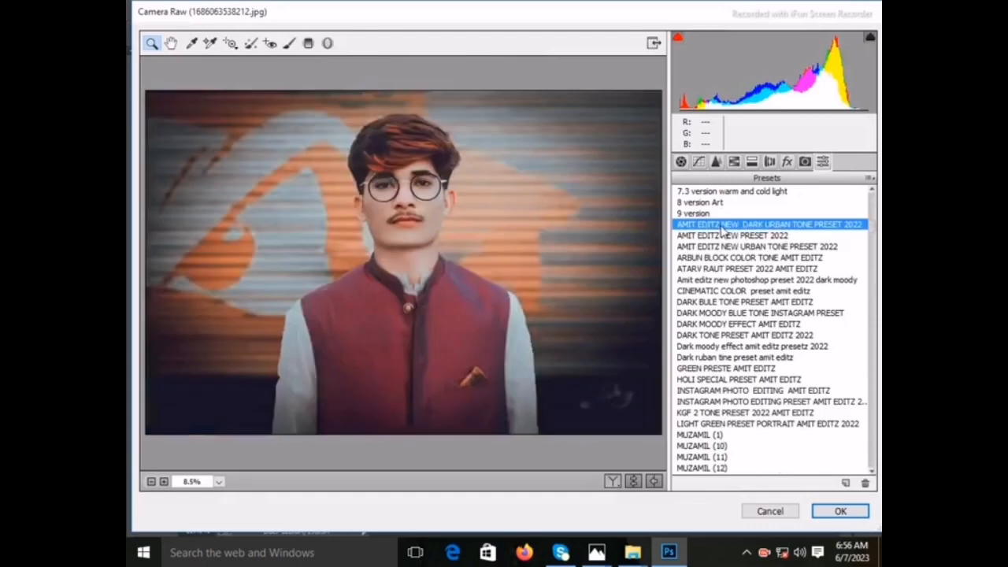
click(719, 246)
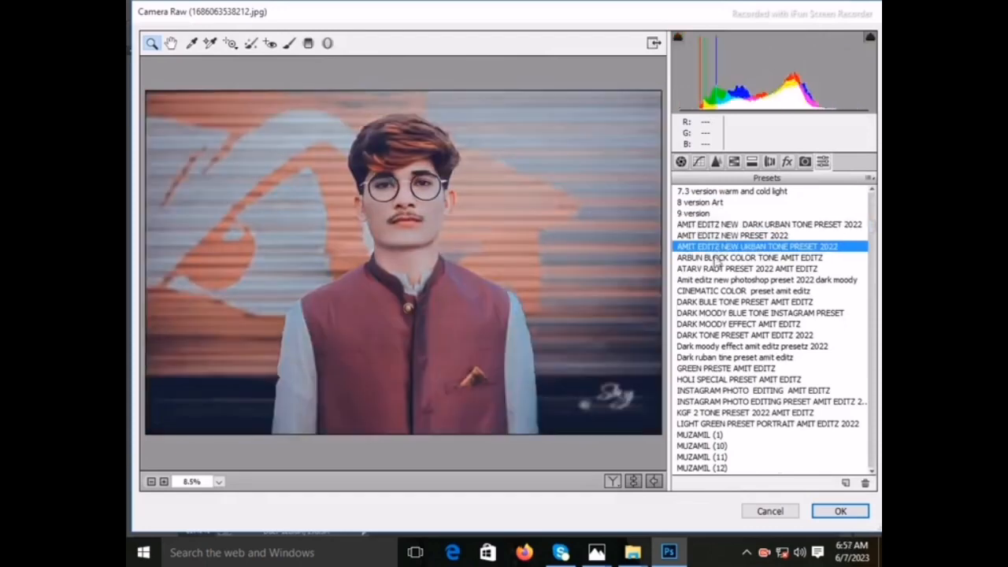
click(717, 259)
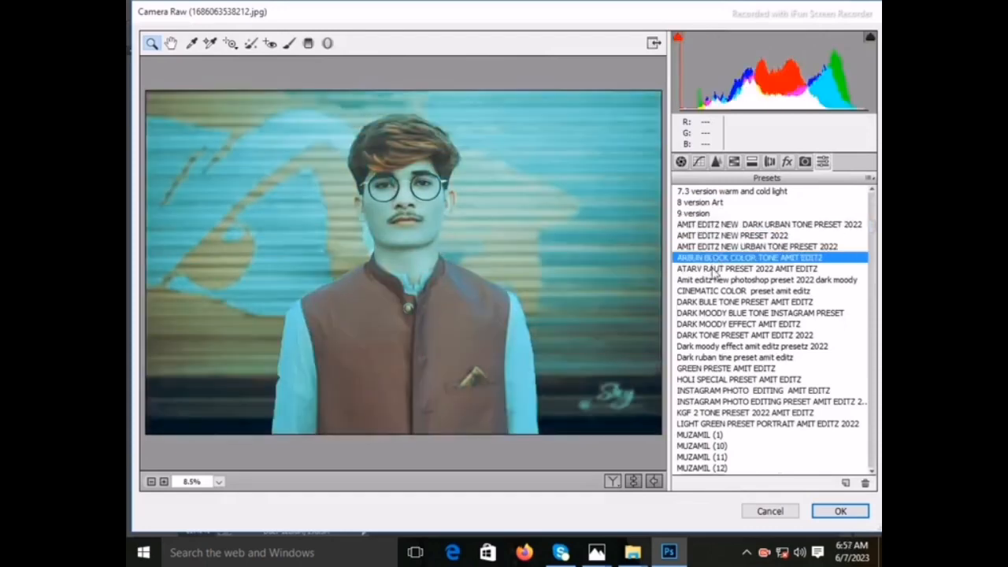
click(712, 270)
click(711, 280)
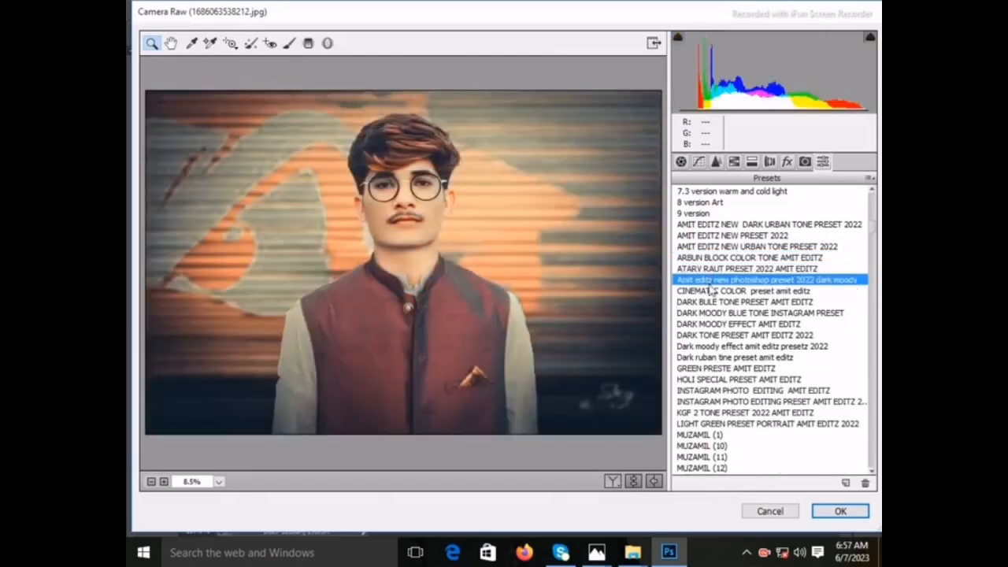
click(713, 291)
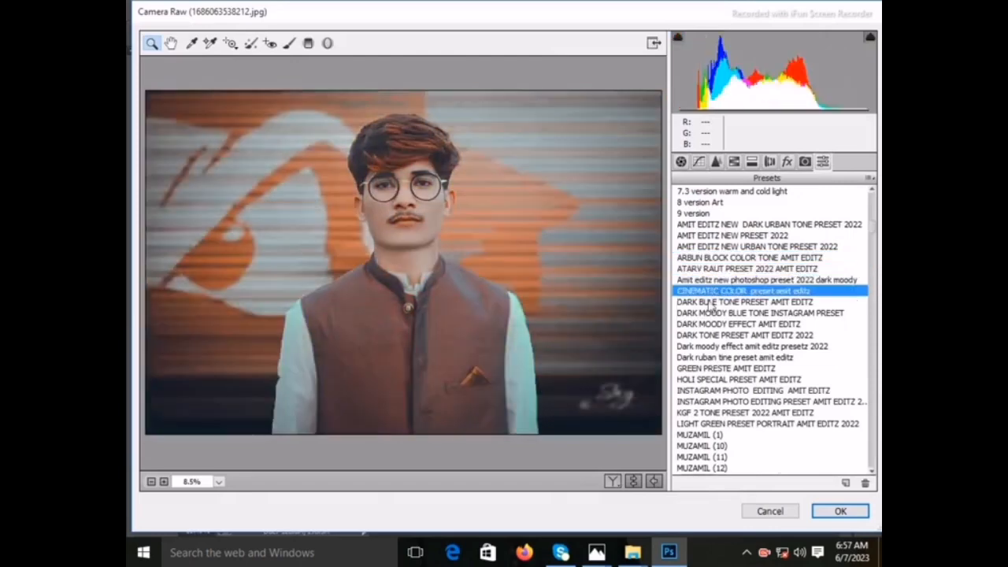
click(718, 302)
click(717, 314)
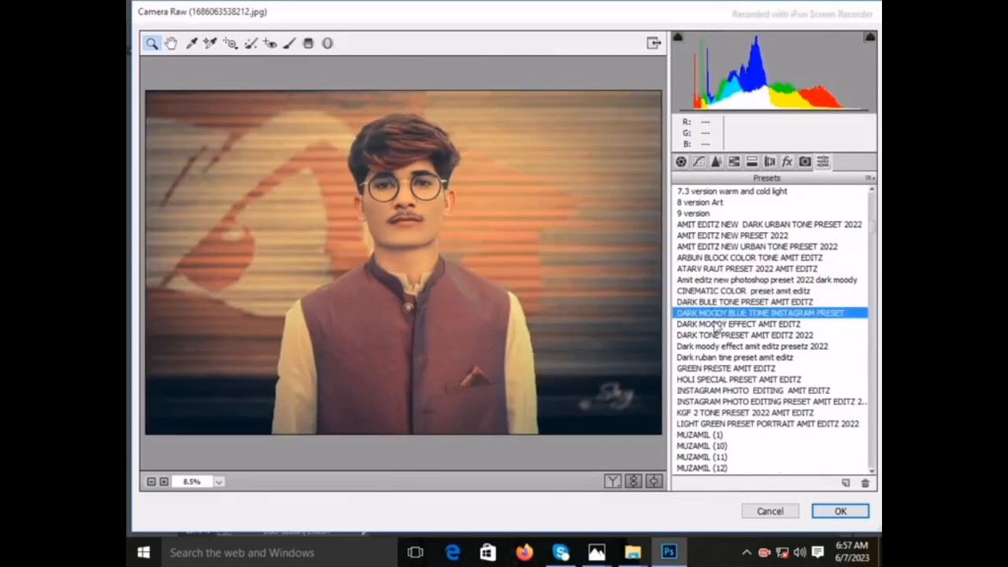
Step: Apply the DARK MOODY EFFECT AMIT EDITZ preset and adjust the split toning of the highlights and shadows
click(719, 324)
scroll(718, 319, down, 3)
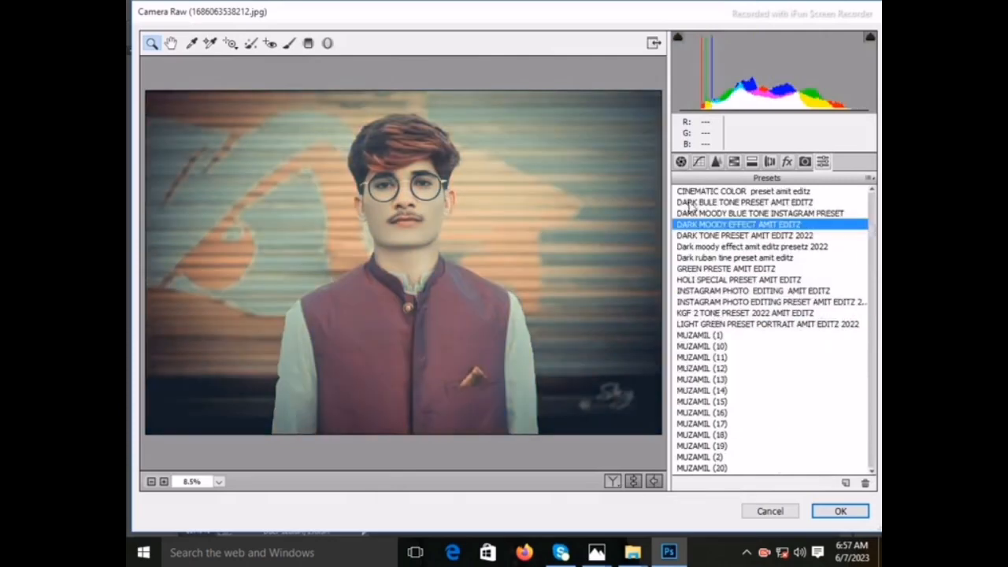
click(753, 164)
mouse_move(729, 246)
mouse_down()
mouse_move(705, 248)
mouse_move(717, 248)
mouse_up()
mouse_move(711, 358)
mouse_down()
mouse_move(748, 361)
mouse_move(696, 365)
mouse_move(726, 363)
mouse_up()
Step: Fine-tune the HSL hue of the warm colors and check the saturation and luminance settings
click(769, 161)
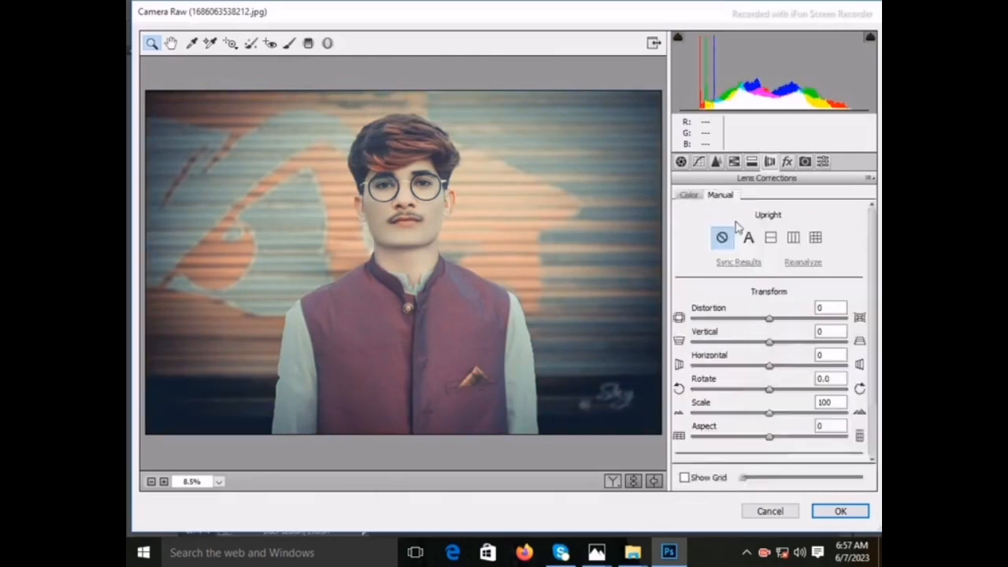
click(716, 162)
click(733, 161)
drag(790, 273, 772, 305)
click(722, 218)
click(768, 218)
Step: Set the basic Whites to +20 and the Blacks to about +50, and apply the Camera Raw filter
click(681, 163)
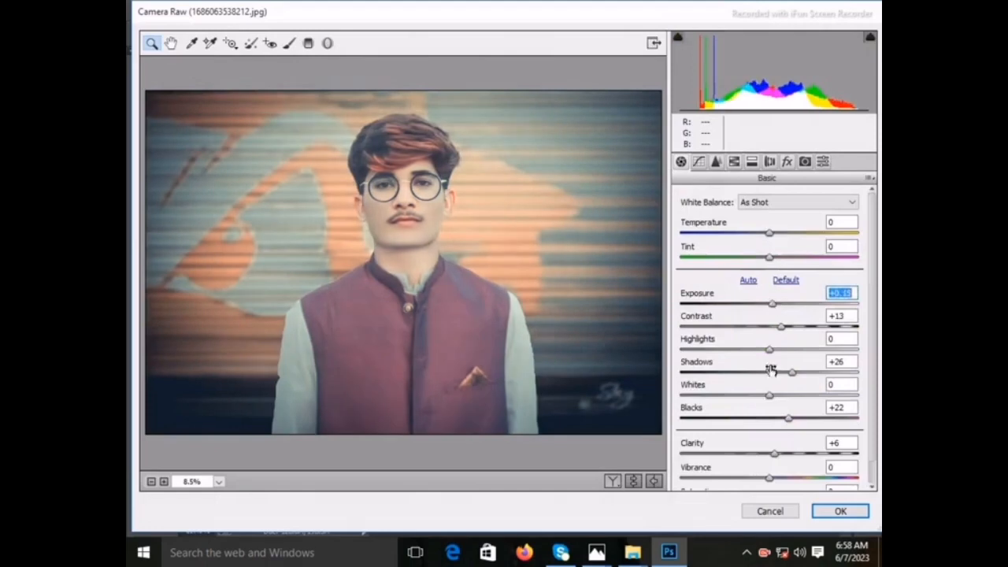
drag(769, 394, 788, 393)
drag(788, 418, 813, 418)
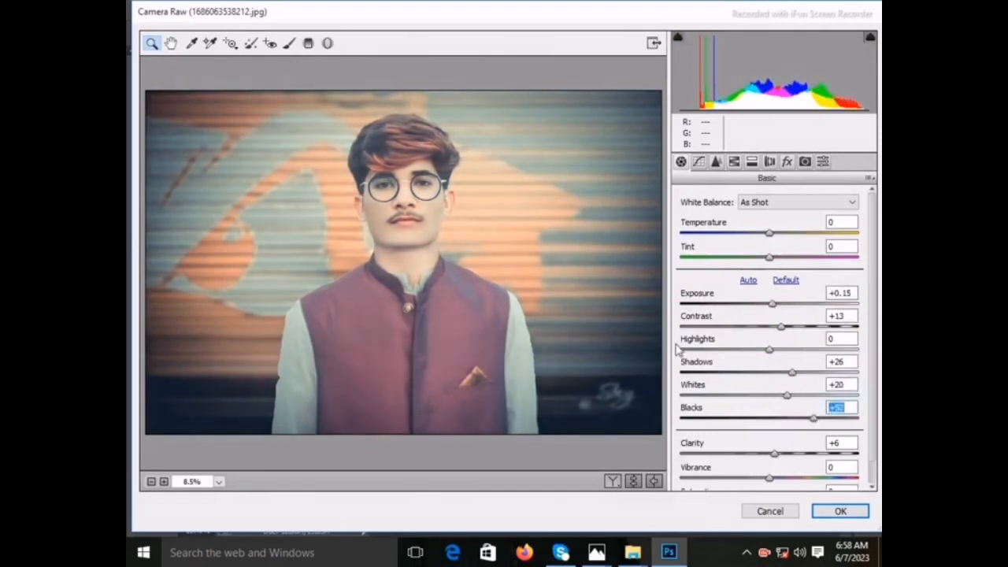
key(Return)
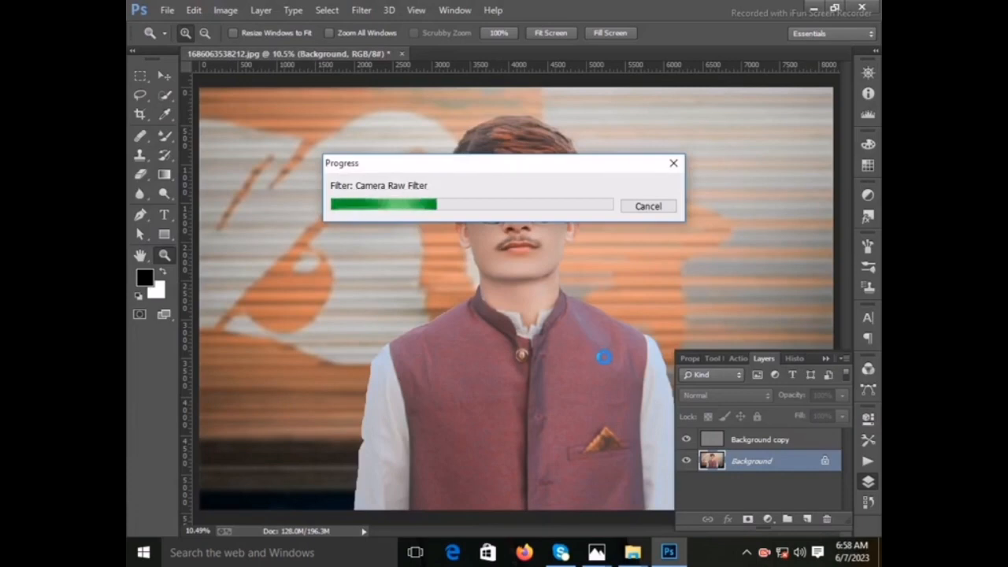
right_click(765, 554)
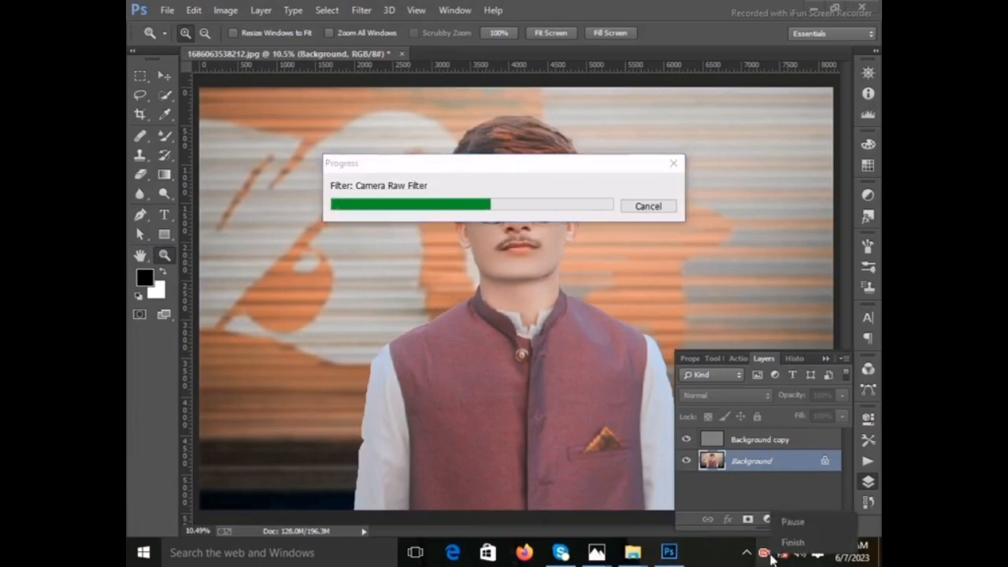
click(793, 522)
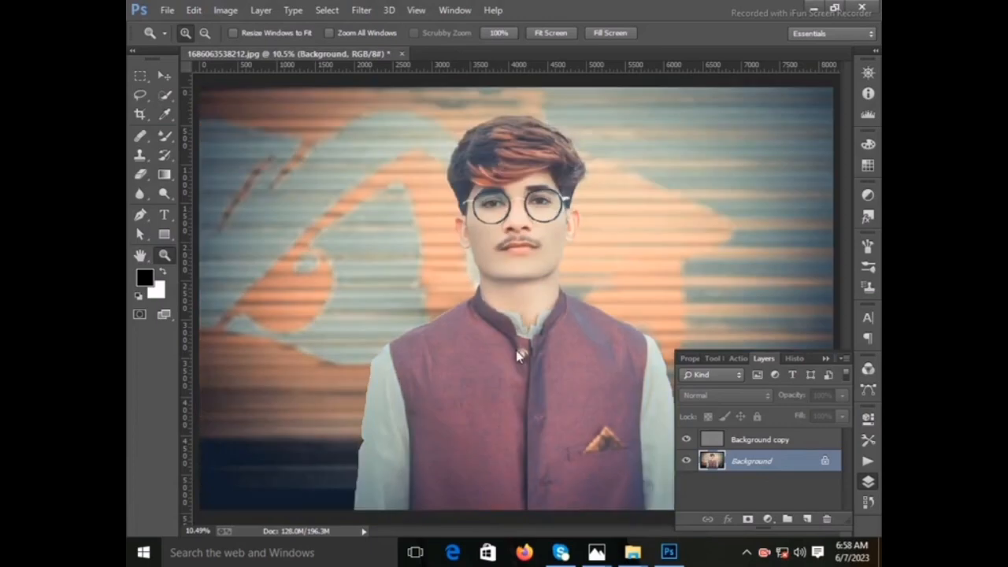
click(167, 9)
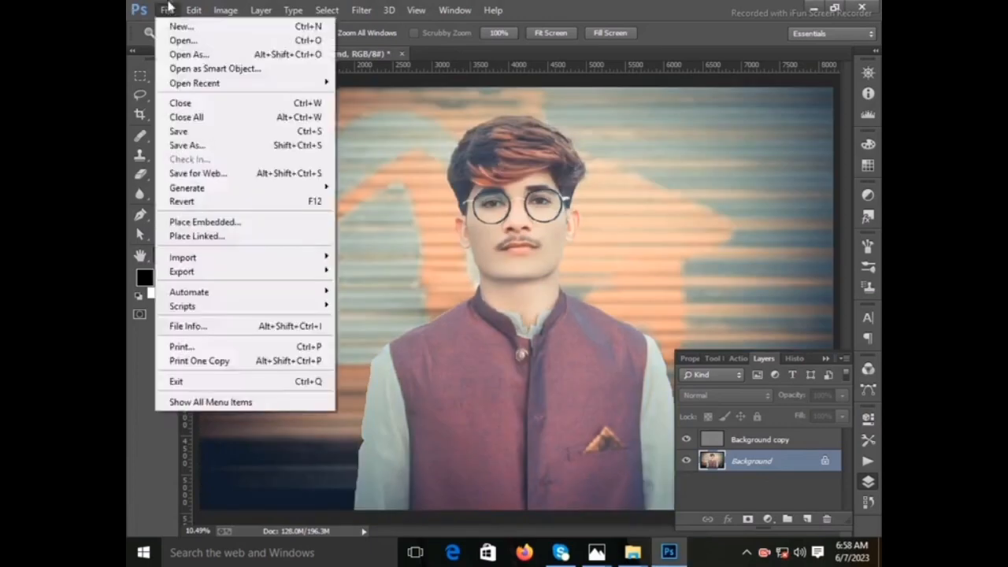
click(318, 200)
scroll(318, 200, down, 5)
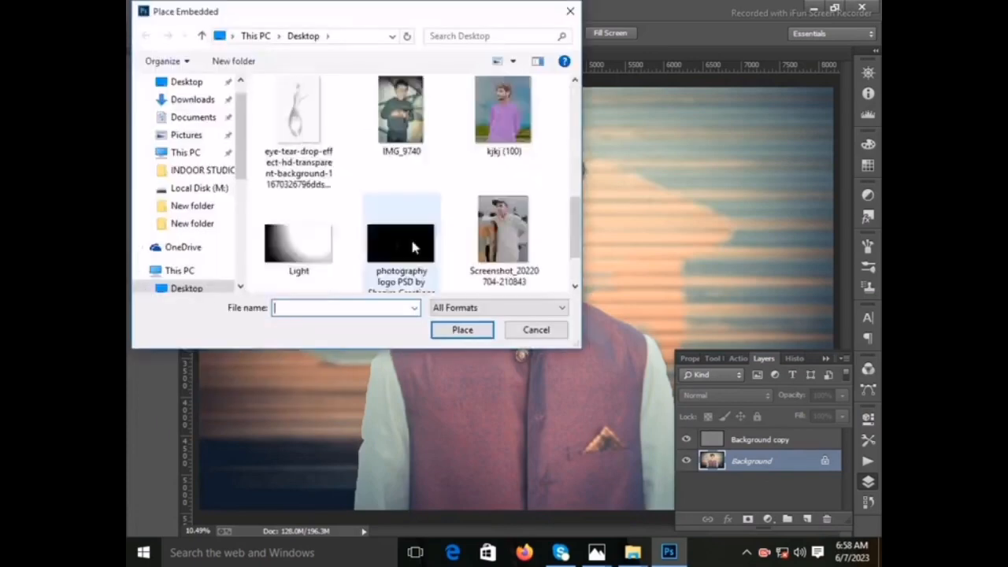
double_click(406, 230)
right_click(504, 299)
click(541, 322)
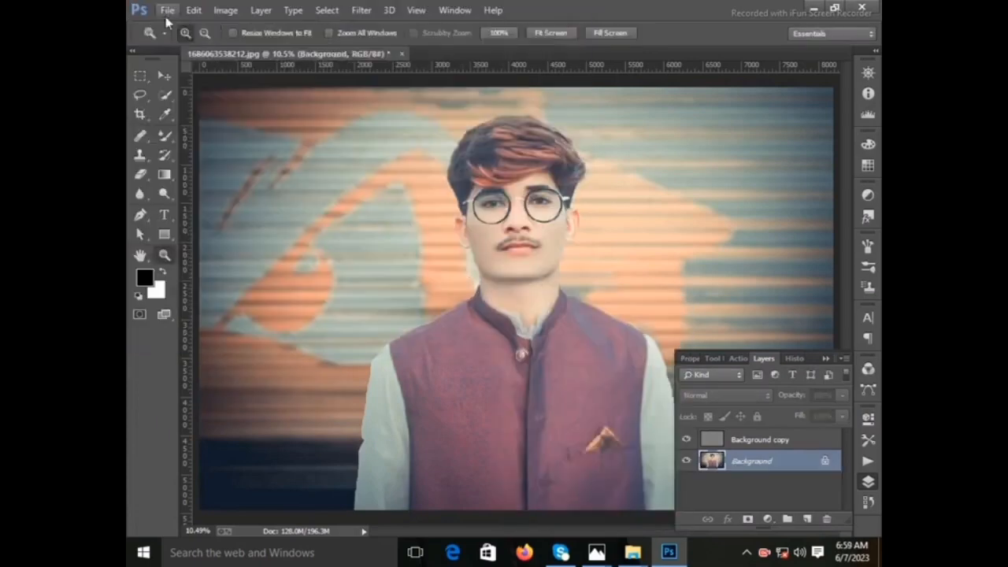
Step: Place the photography signature logo as an embedded file, shrink it and position it on the wall just above the man's shoulder
click(167, 9)
click(254, 223)
double_click(401, 236)
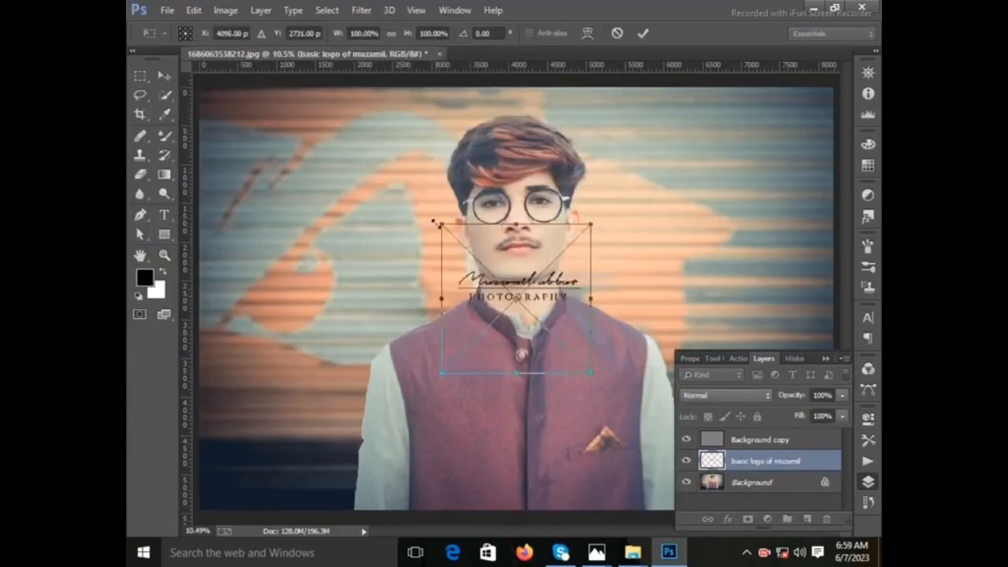
drag(442, 223, 543, 319)
drag(558, 344, 360, 308)
key(Return)
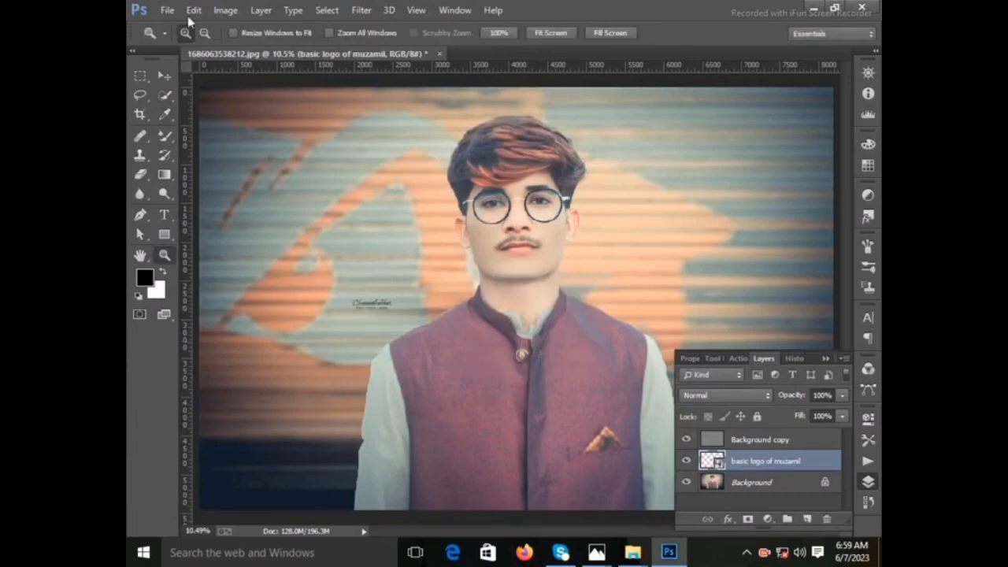
Step: Try to save the composite to the Desktop under its existing file name
click(167, 9)
click(193, 145)
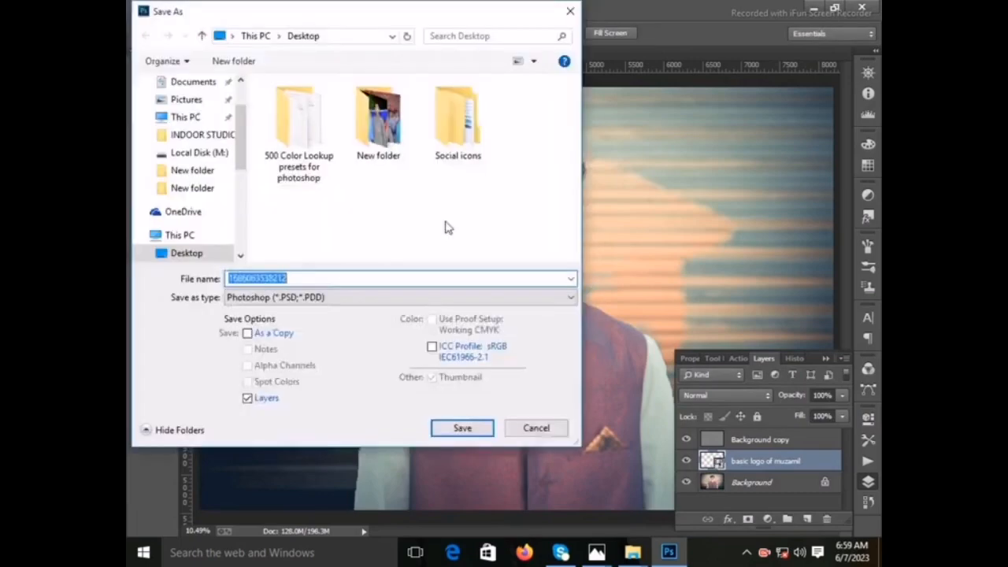
click(394, 297)
click(461, 432)
click(464, 428)
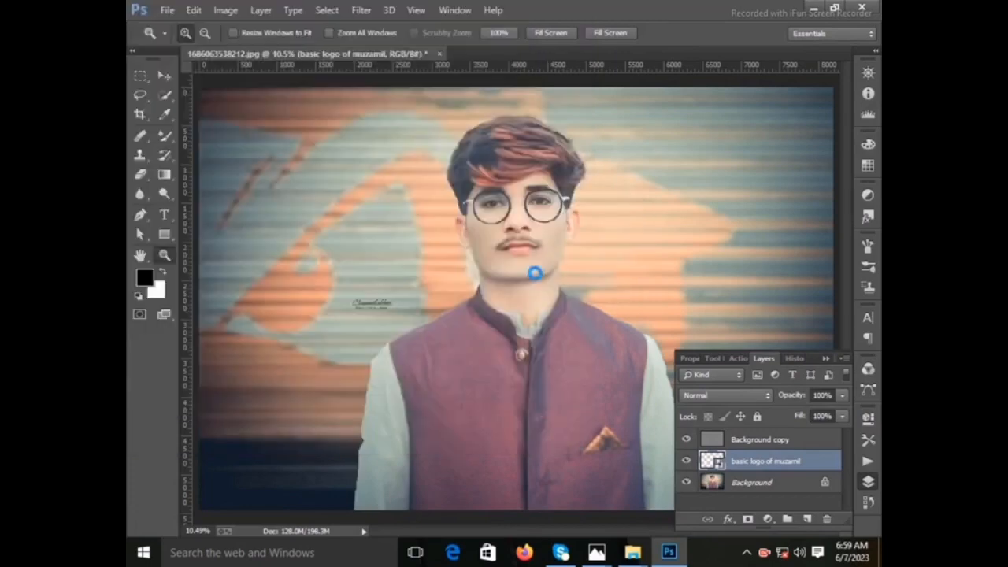
click(569, 135)
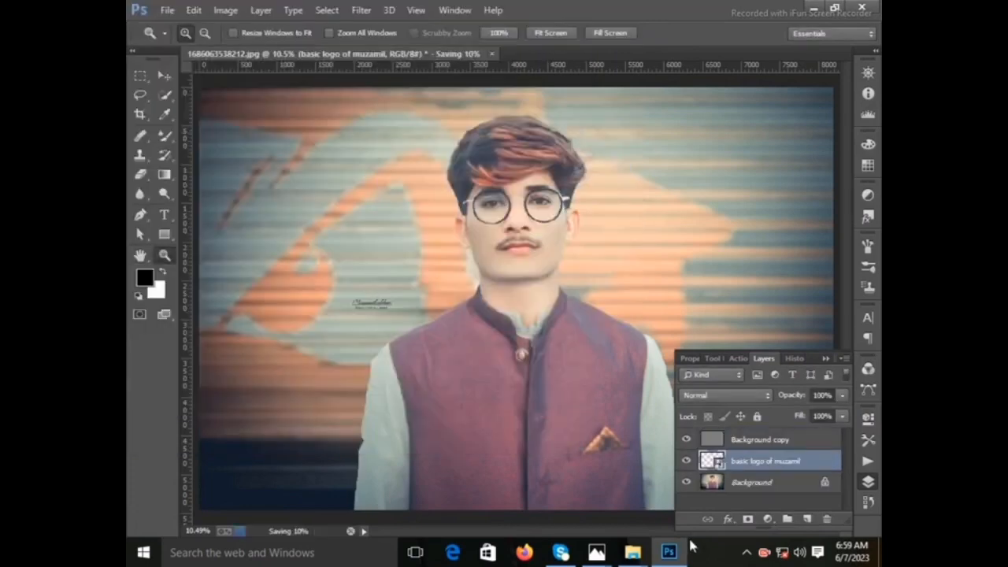
key(Return)
Step: Save the composite to the Desktop as a progressive JPEG at maximum quality 12, replacing the existing file, and start quitting the program
click(167, 9)
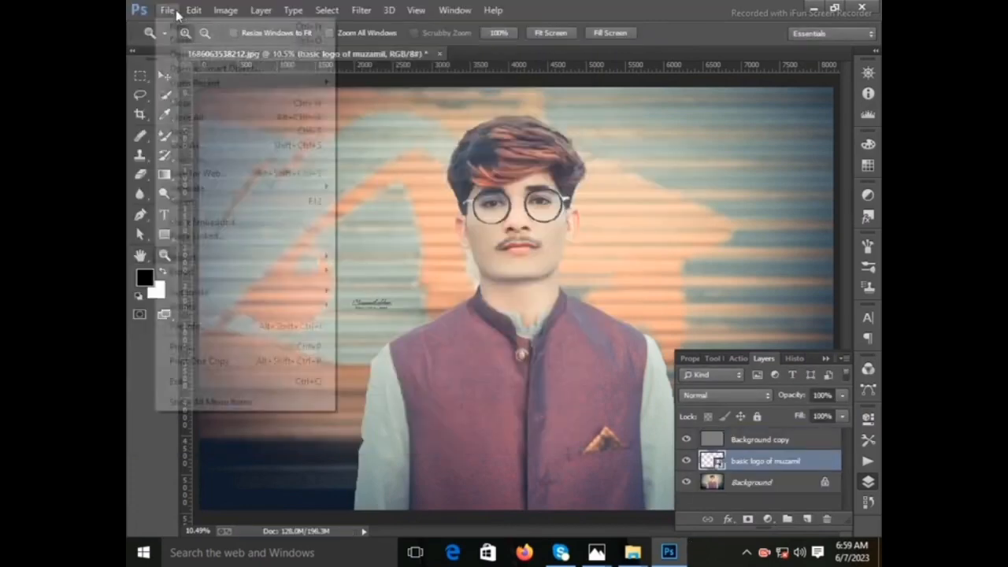
click(225, 155)
click(393, 297)
click(386, 409)
click(463, 428)
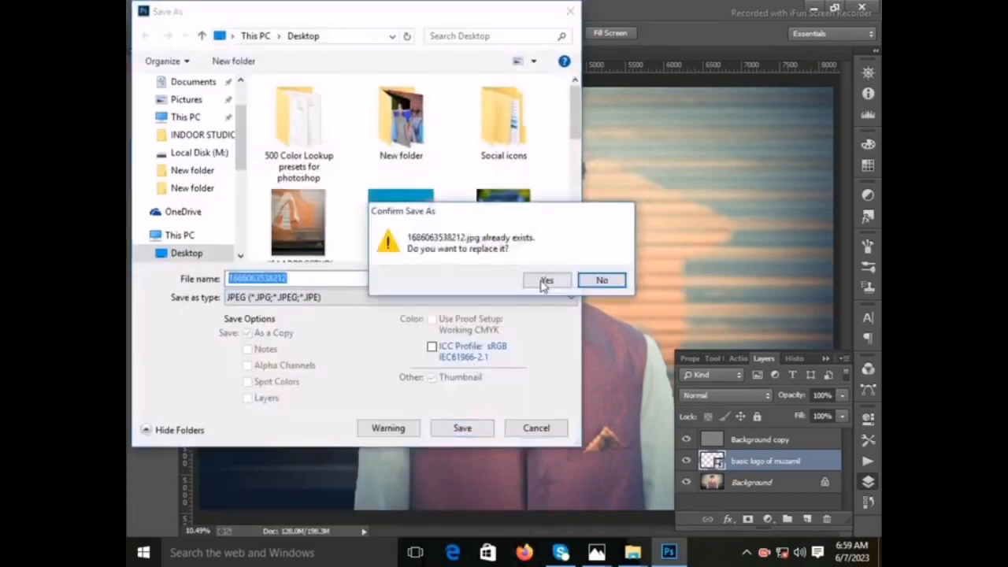
click(541, 279)
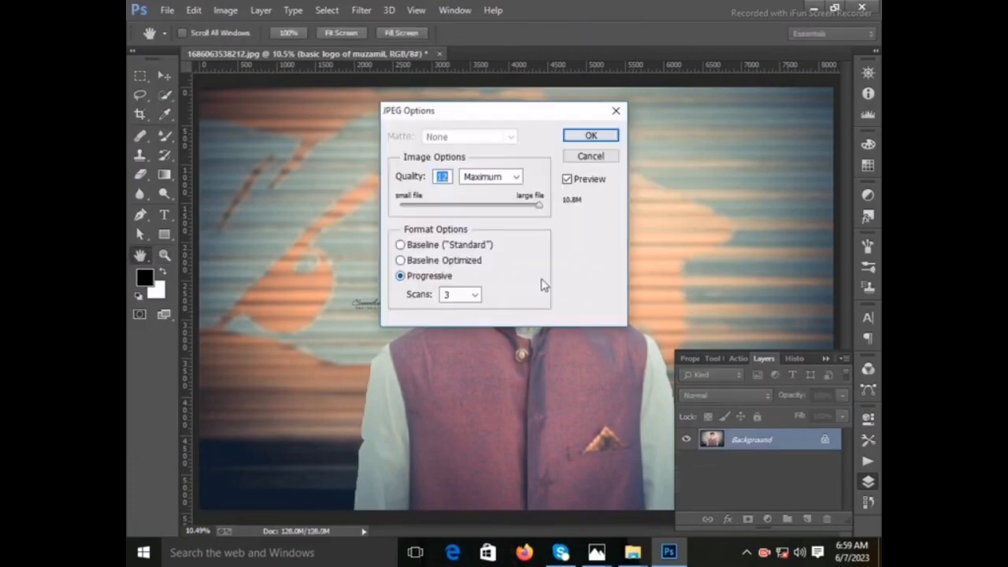
click(581, 135)
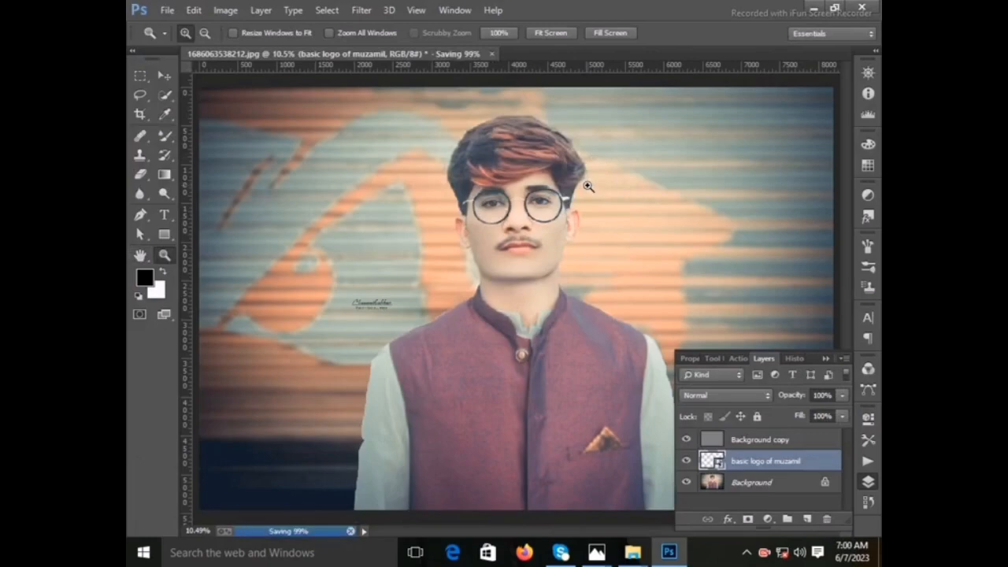
click(861, 7)
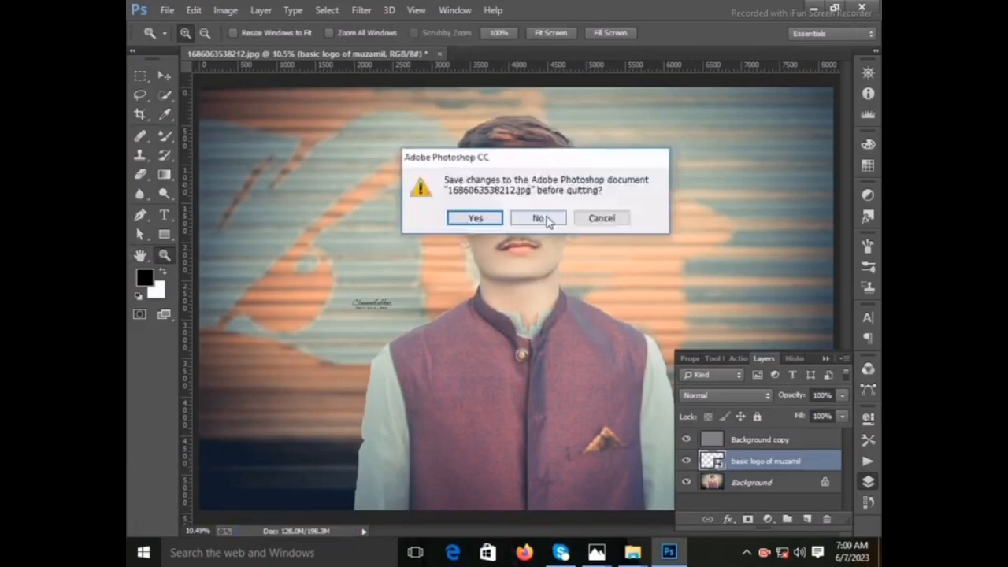